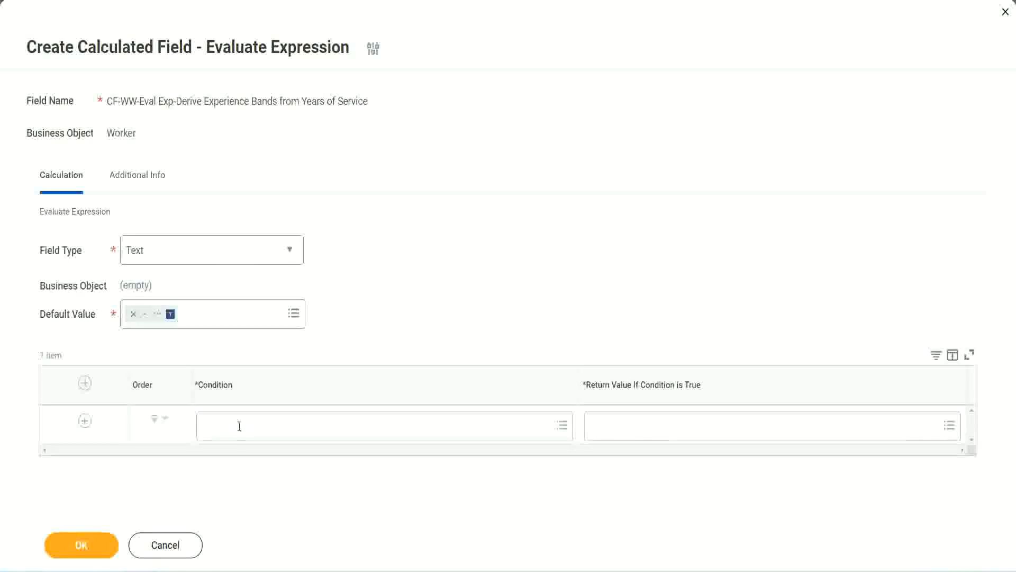
# - Switch to Notepad++ and copy the Field 1 name, CF-WW-TF-Length of Service between 0 and 7 years, from the notes
pyautogui.click(240, 426)
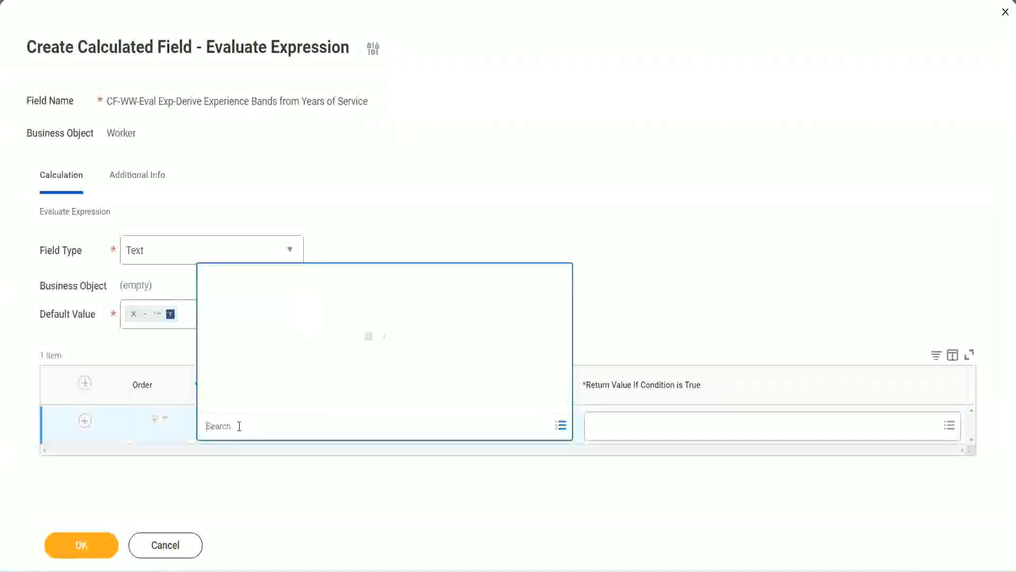
pyautogui.click(388, 236)
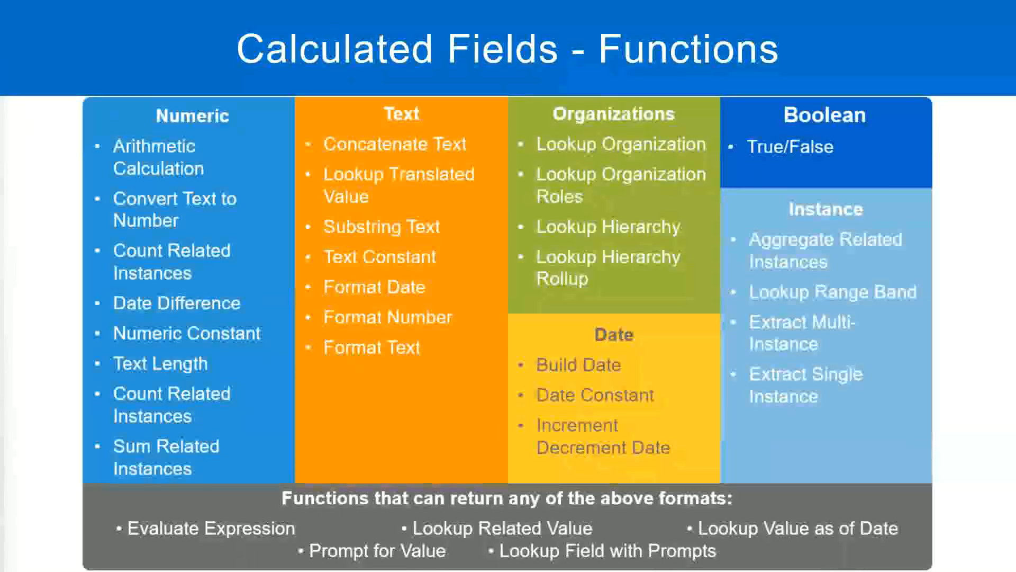
pyautogui.hotkey('alt', 'Tab')
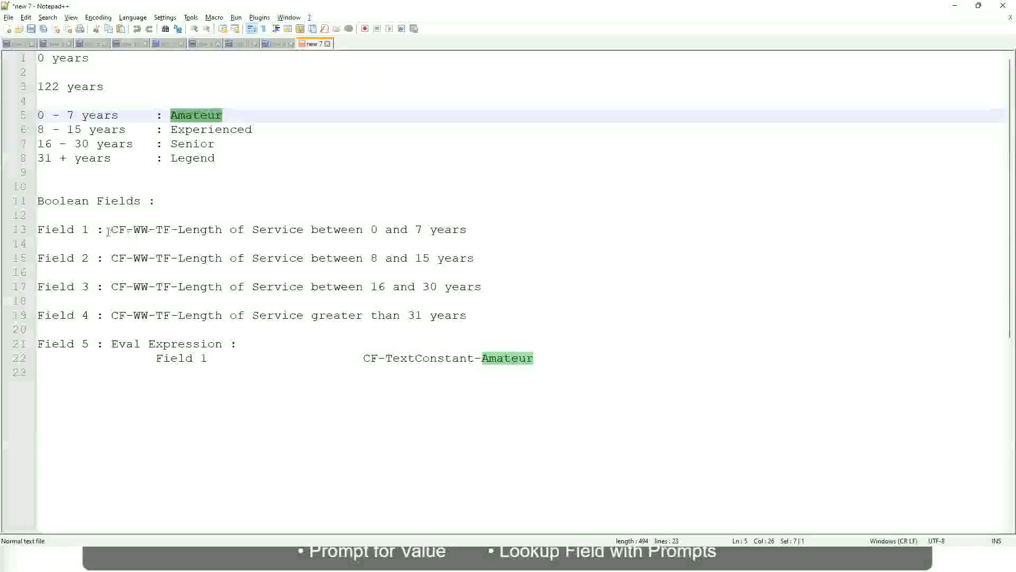
pyautogui.moveTo(112, 230); pyautogui.dragTo(468, 233)
pyautogui.hotkey('ctrl', 'c')
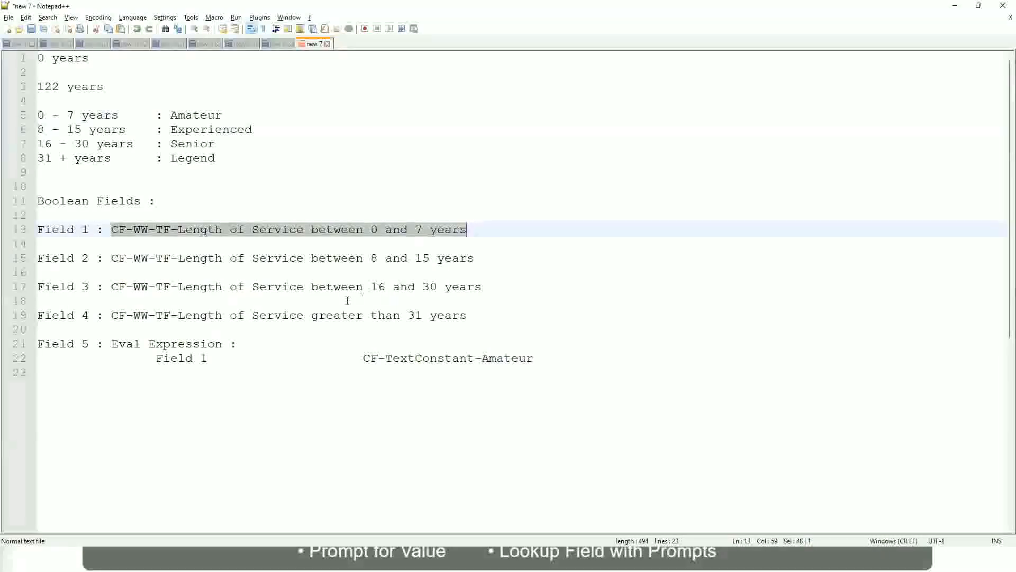
# - Switch back to Workday and set the first row's condition to CF-WW-TF-Length of Service between 0 and 7 years
pyautogui.hotkey('alt', 'Tab')
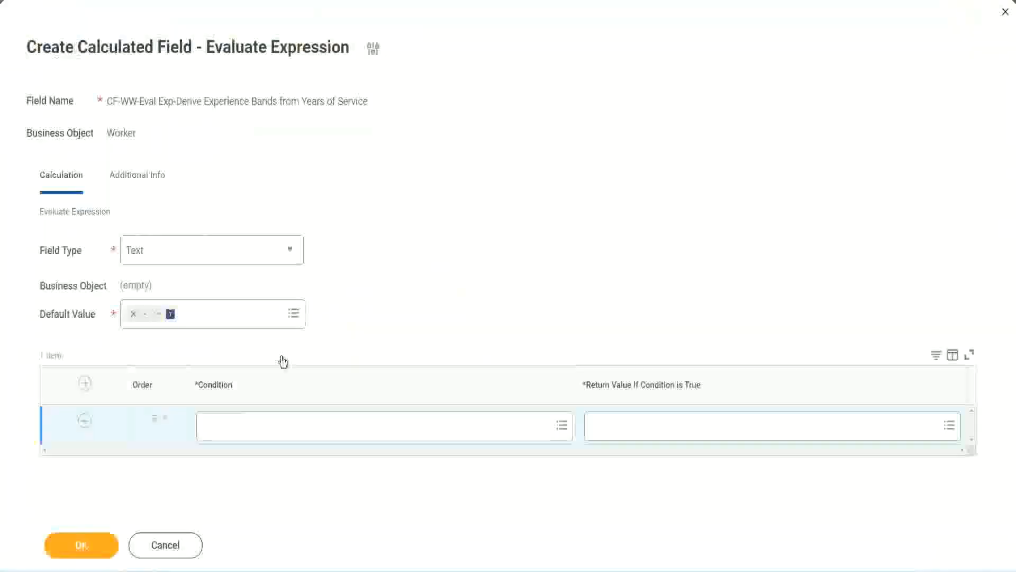
pyautogui.click(259, 430)
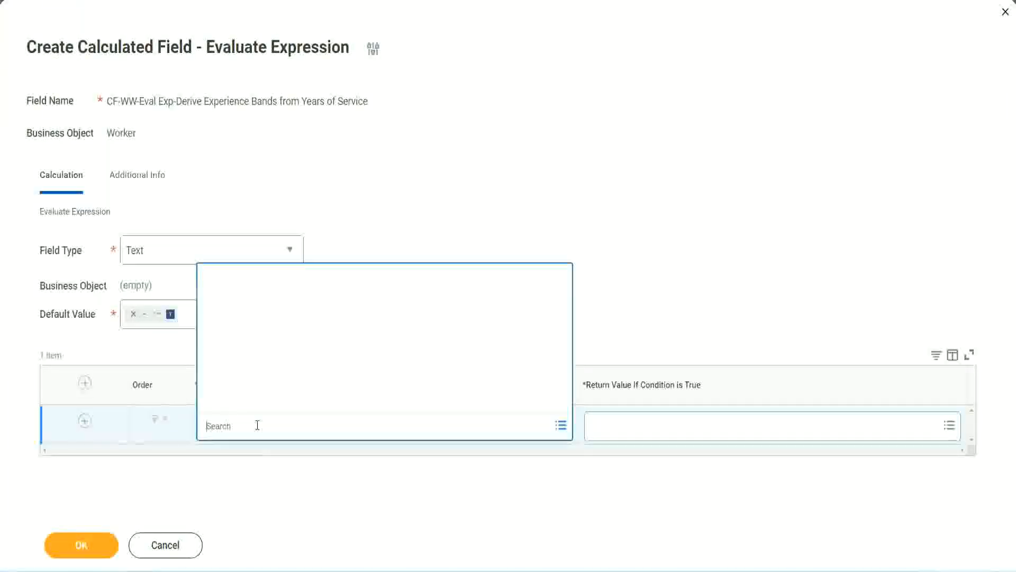
pyautogui.hotkey('ctrl', 'v')
pyautogui.press('Return')
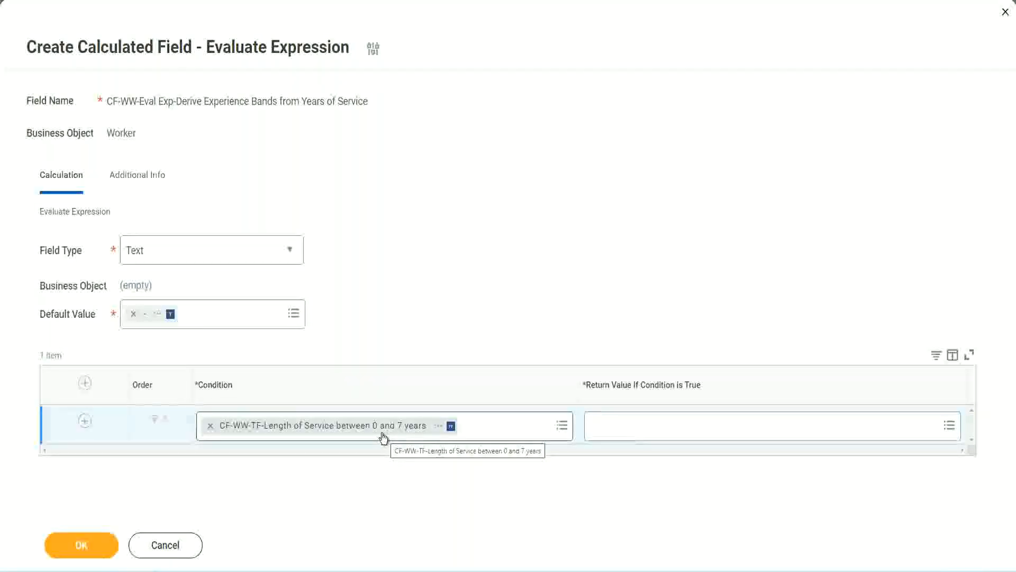
pyautogui.click(661, 434)
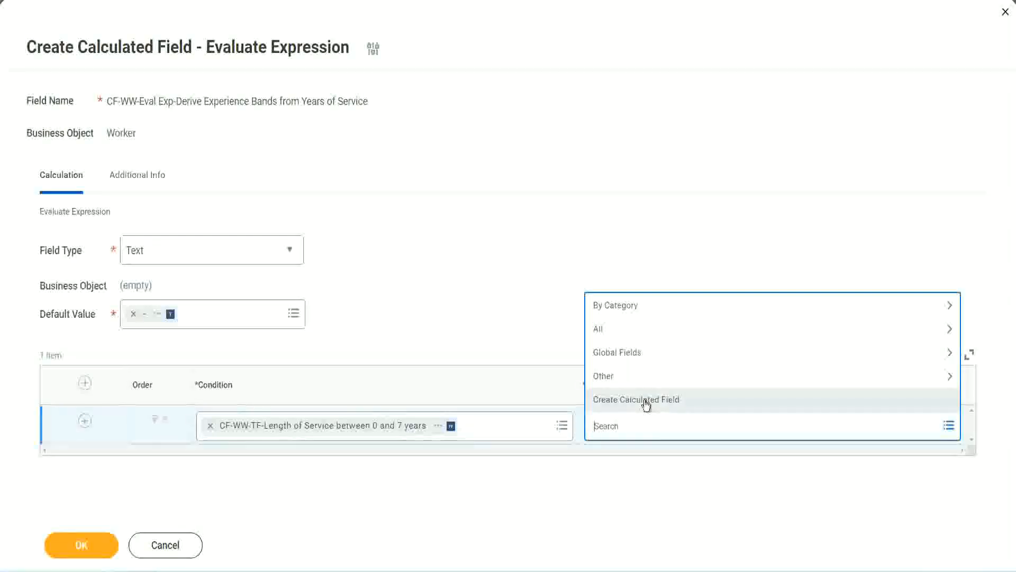
pyautogui.click(589, 264)
pyautogui.click(613, 431)
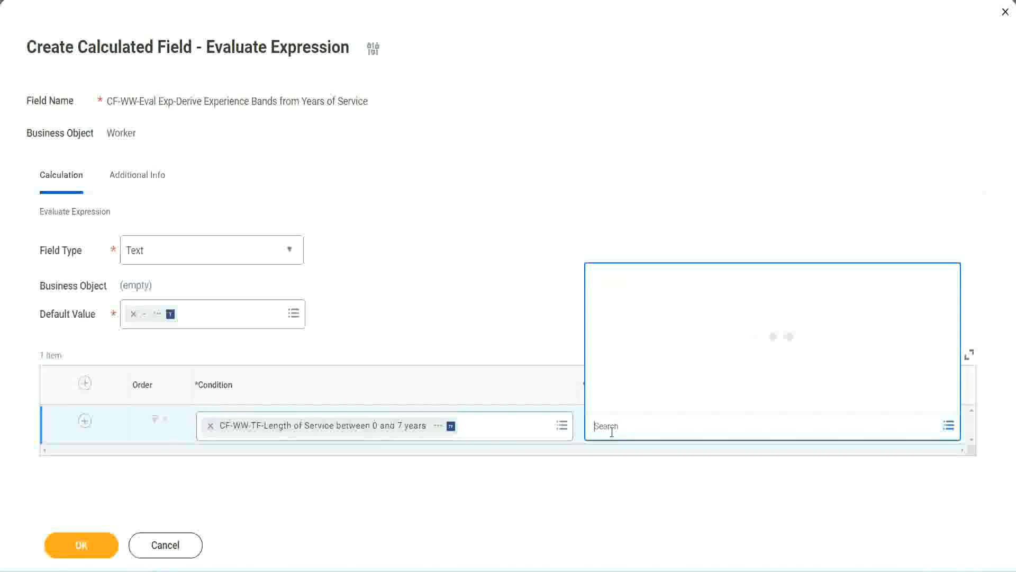
pyautogui.write('Amaterue')
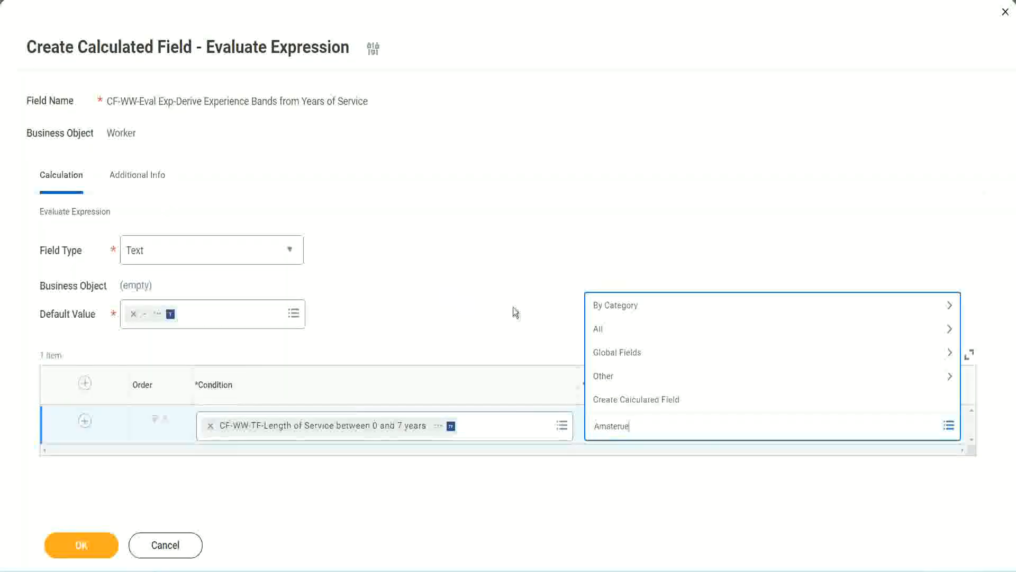
pyautogui.click(513, 312)
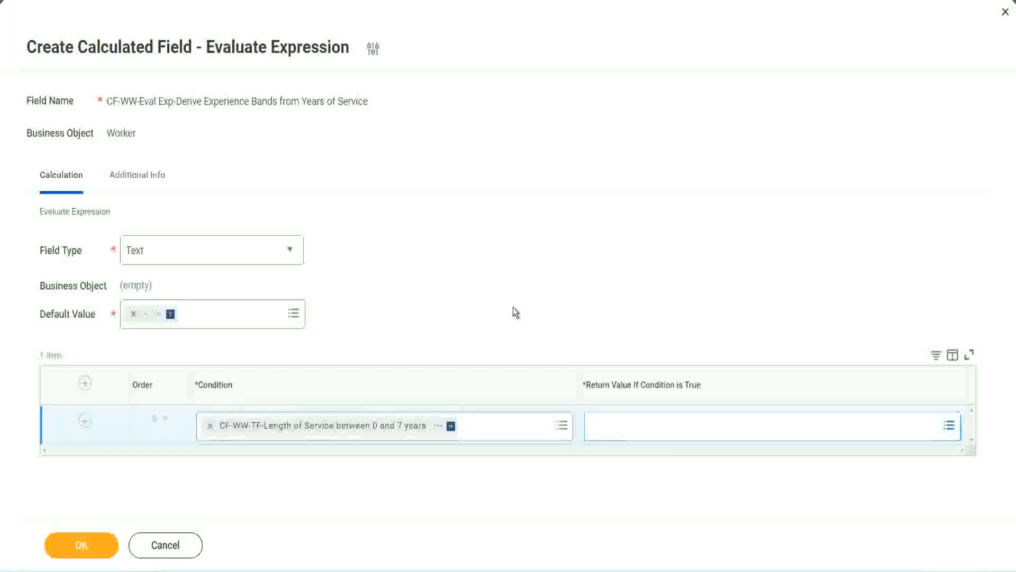
pyautogui.click(640, 435)
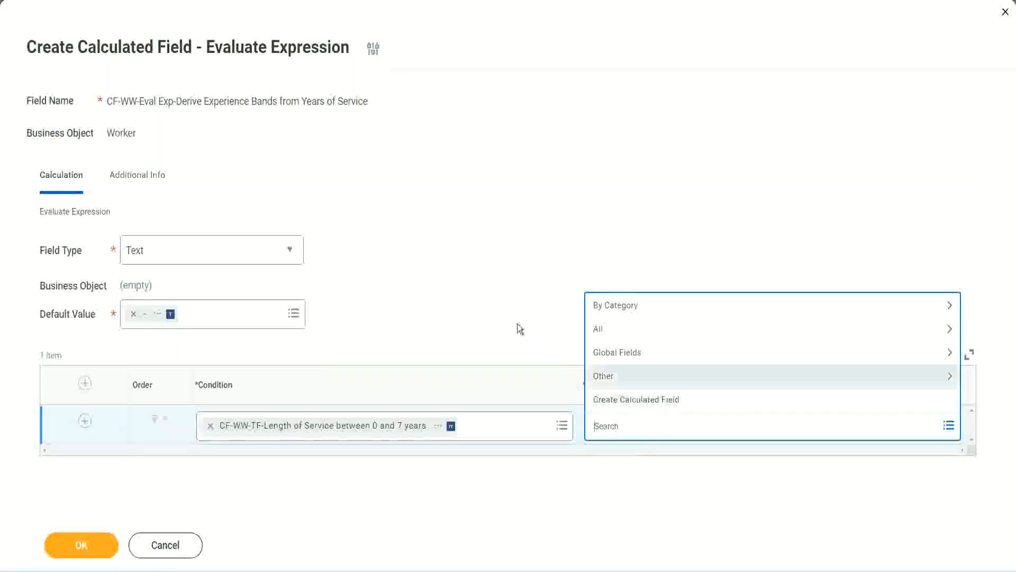
pyautogui.click(513, 309)
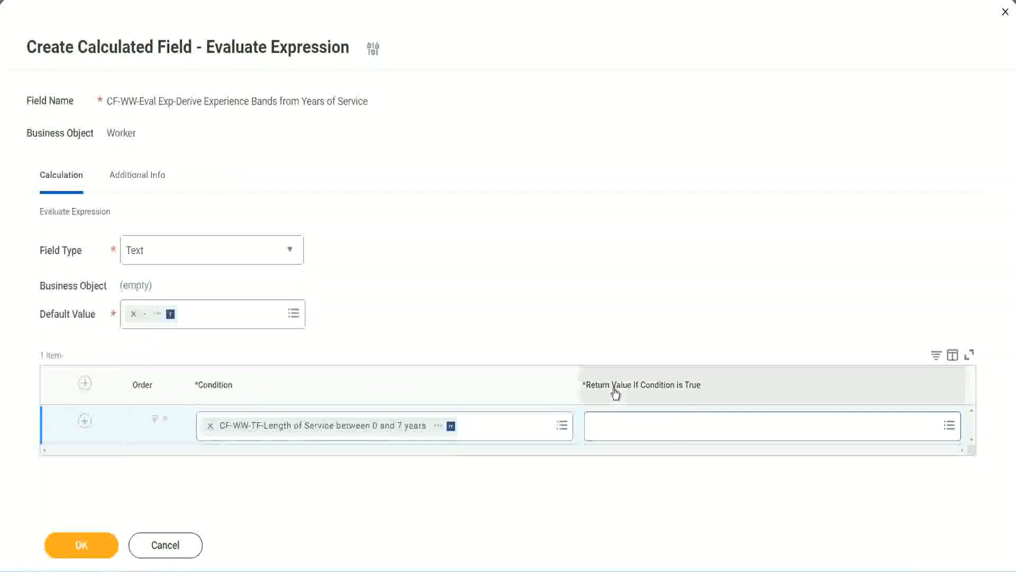
# - Start a new calculated field for the first row's return value and name it CF-WW-TC-Amateur
pyautogui.click(659, 429)
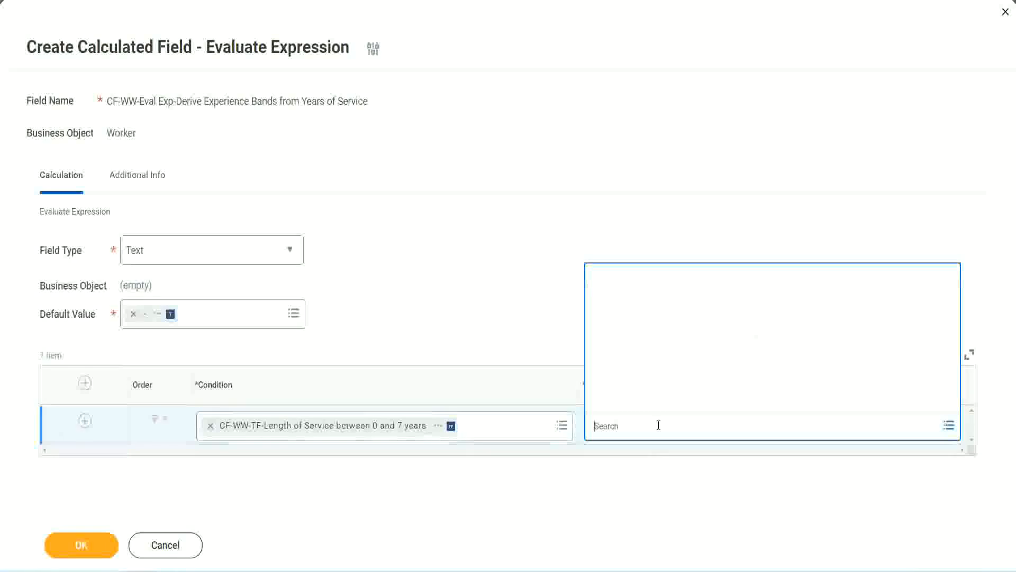
pyautogui.click(651, 400)
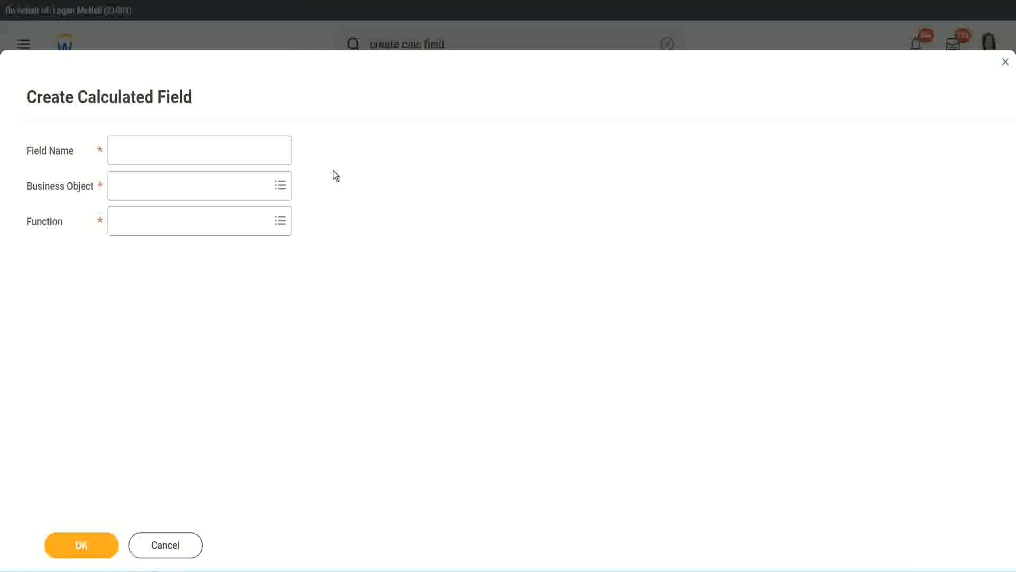
pyautogui.click(125, 151)
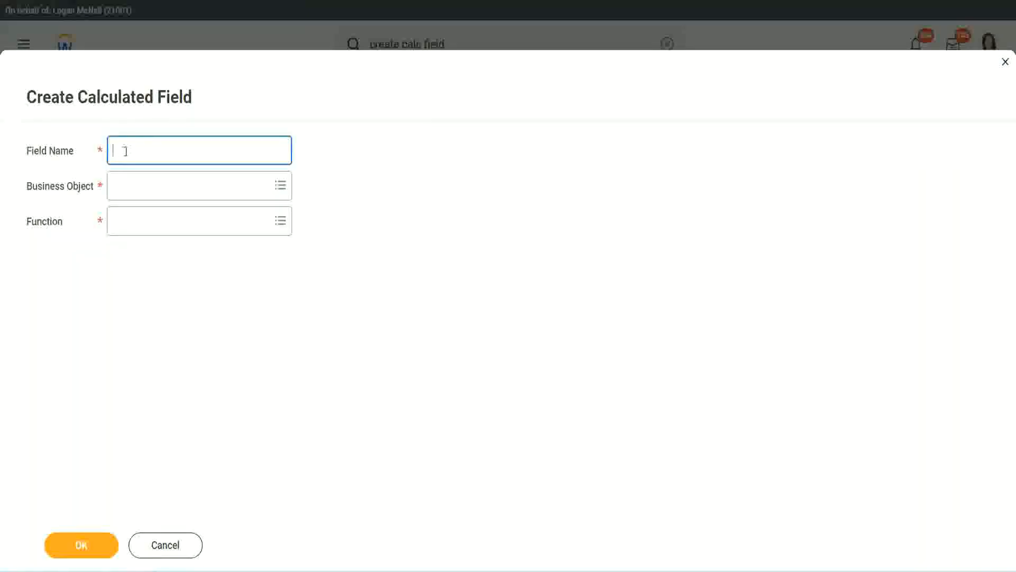
pyautogui.write('CF-TC-Am')
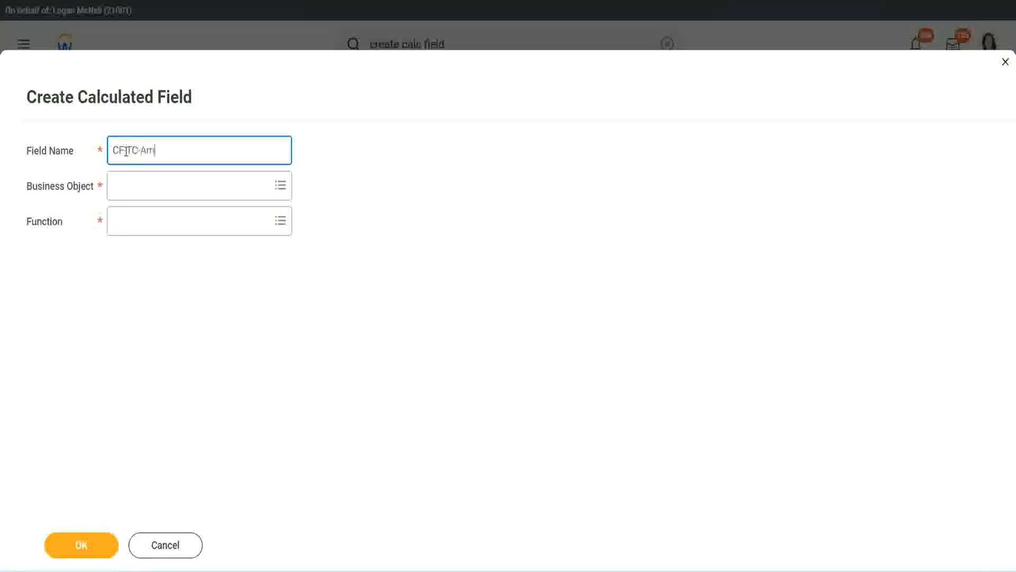
pyautogui.write('ateur')
pyautogui.click(127, 150)
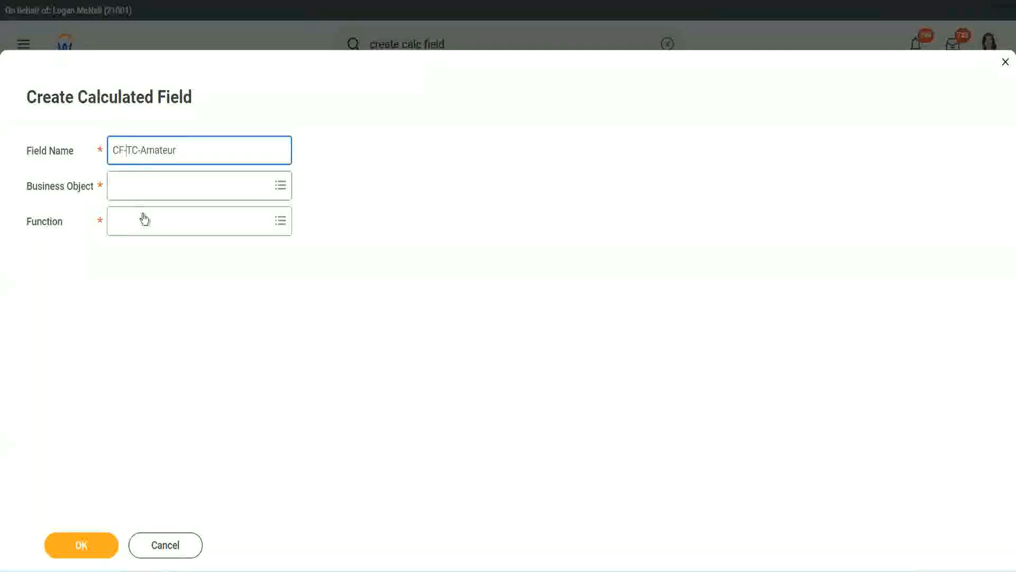
pyautogui.write('WW-')
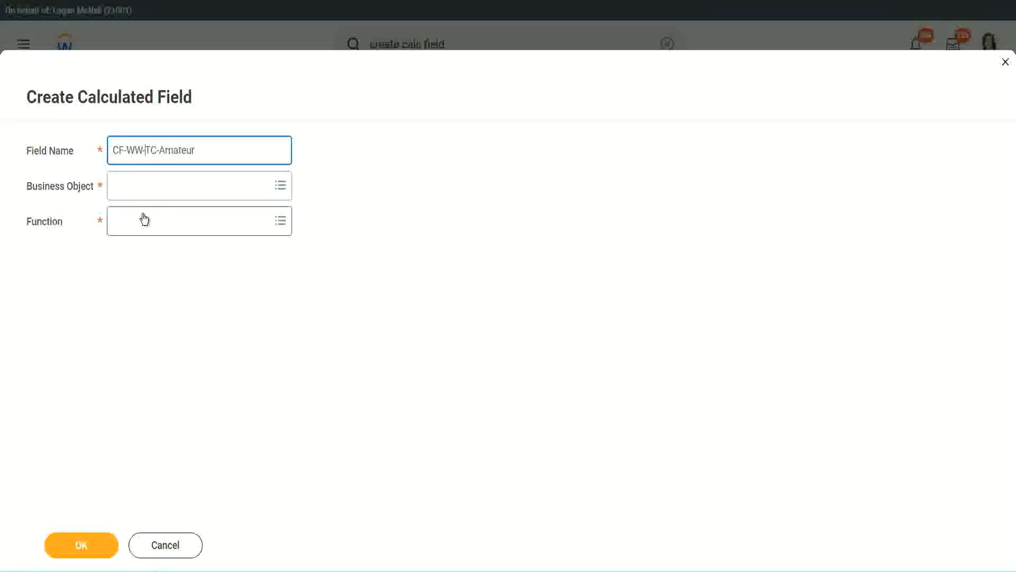
# - Set the new calculated field's business object to Global
pyautogui.click(144, 187)
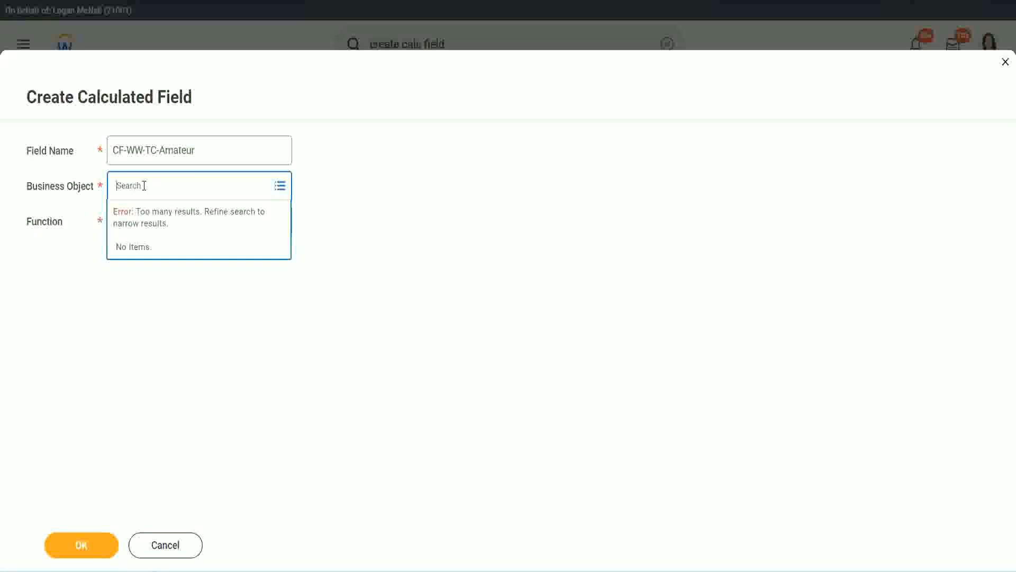
pyautogui.write('worker')
pyautogui.press('BackSpace')
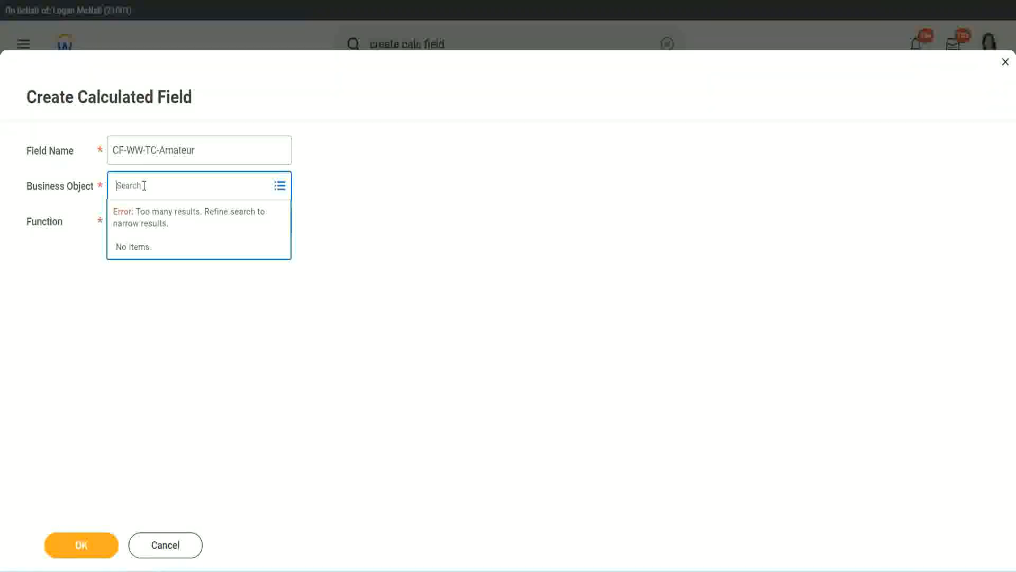
pyautogui.write('global')
pyautogui.press('Return')
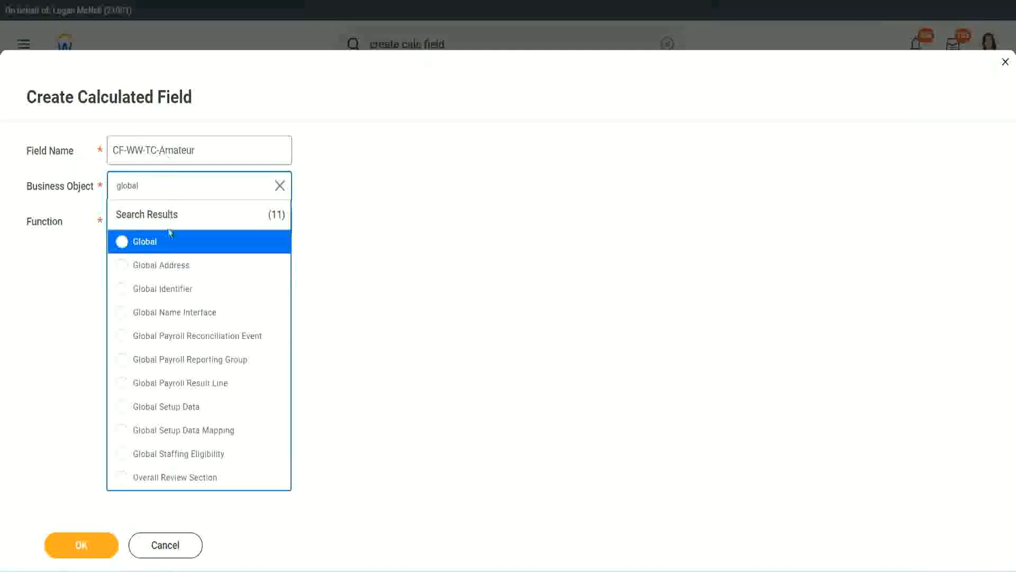
pyautogui.click(159, 254)
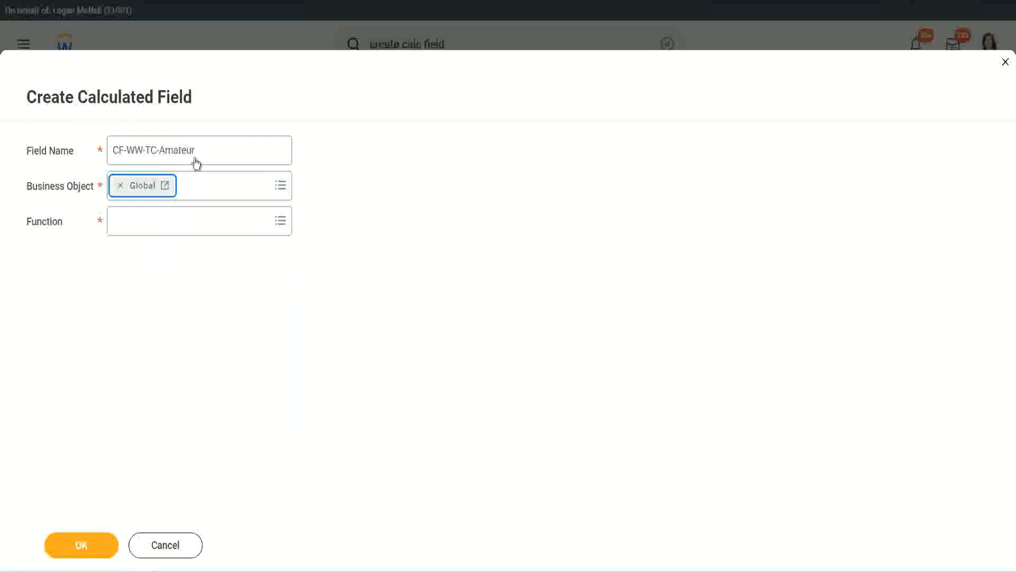
# - Copy the word Amateur from the end of the new calculated field's name
pyautogui.tripleClick(262, 143)
pyautogui.click(221, 153)
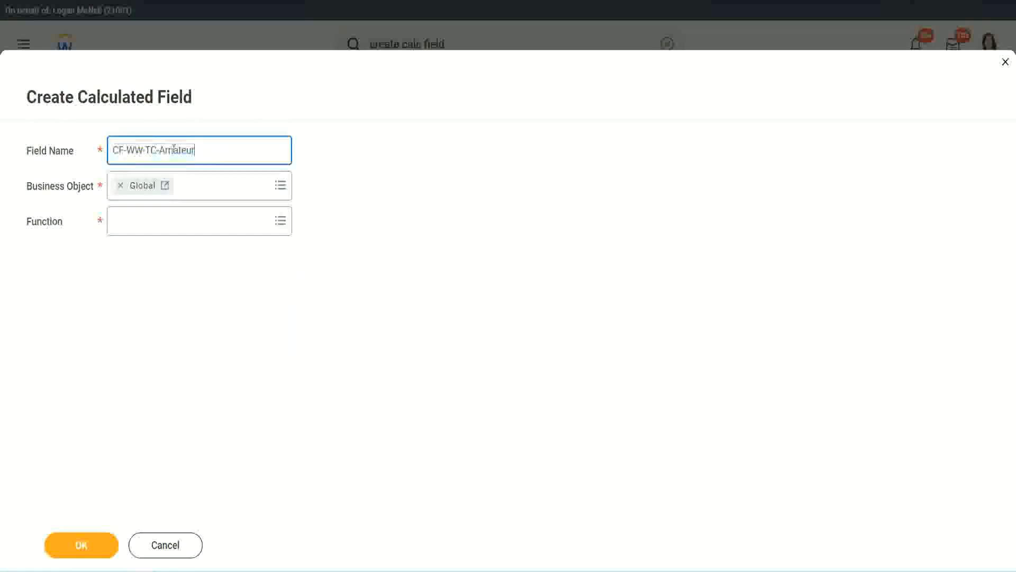
pyautogui.doubleClick(172, 150)
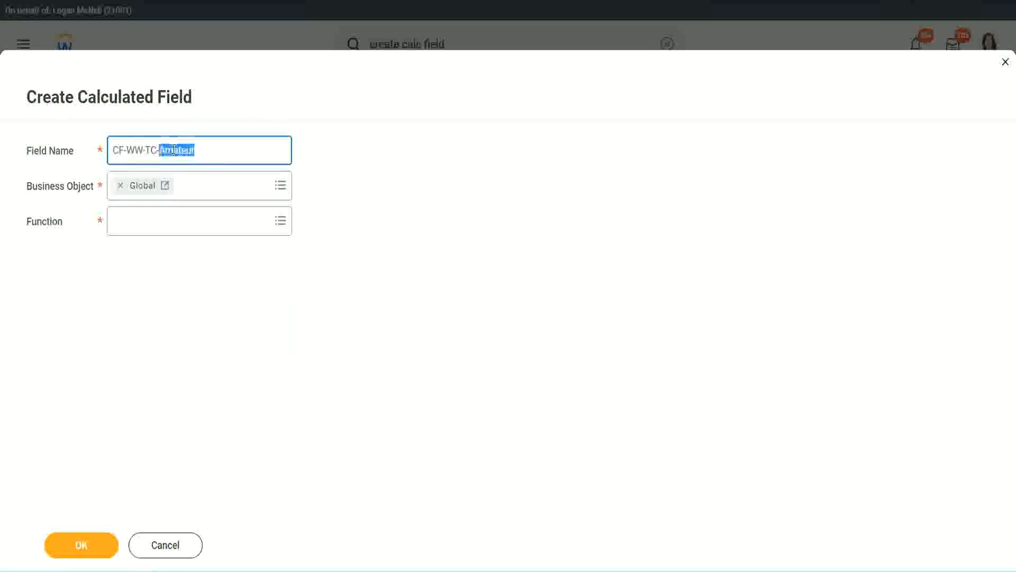
pyautogui.click(210, 148)
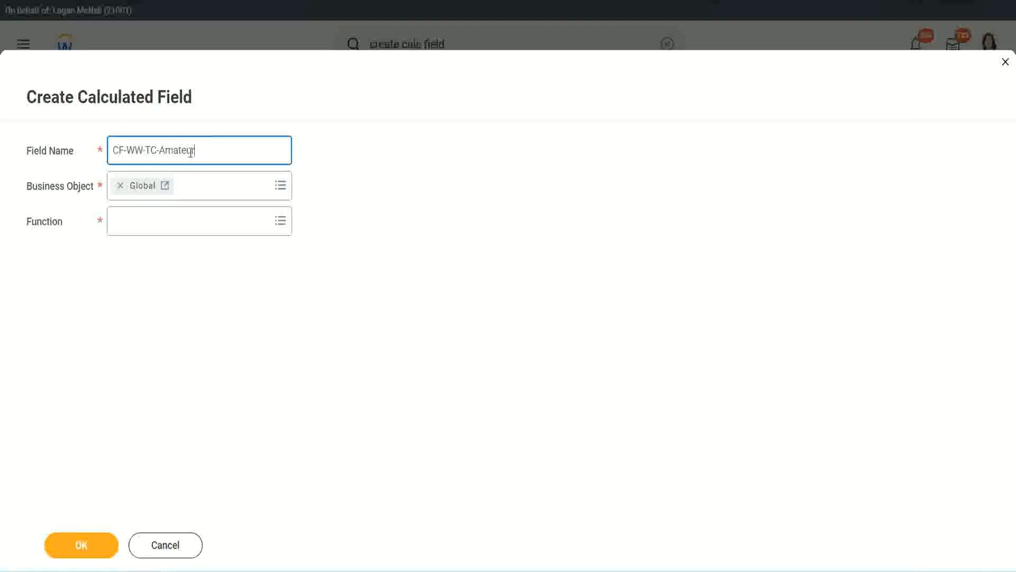
pyautogui.doubleClick(190, 153)
pyautogui.hotkey('ctrl', 'c')
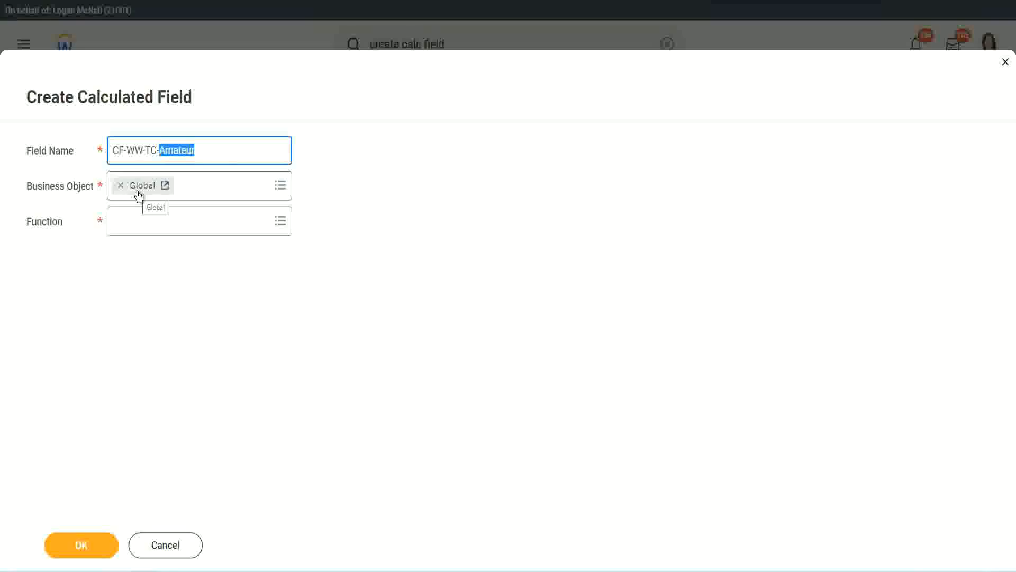
# - Set the new field's function to Text Constant and continue to its calculation details
pyautogui.click(142, 220)
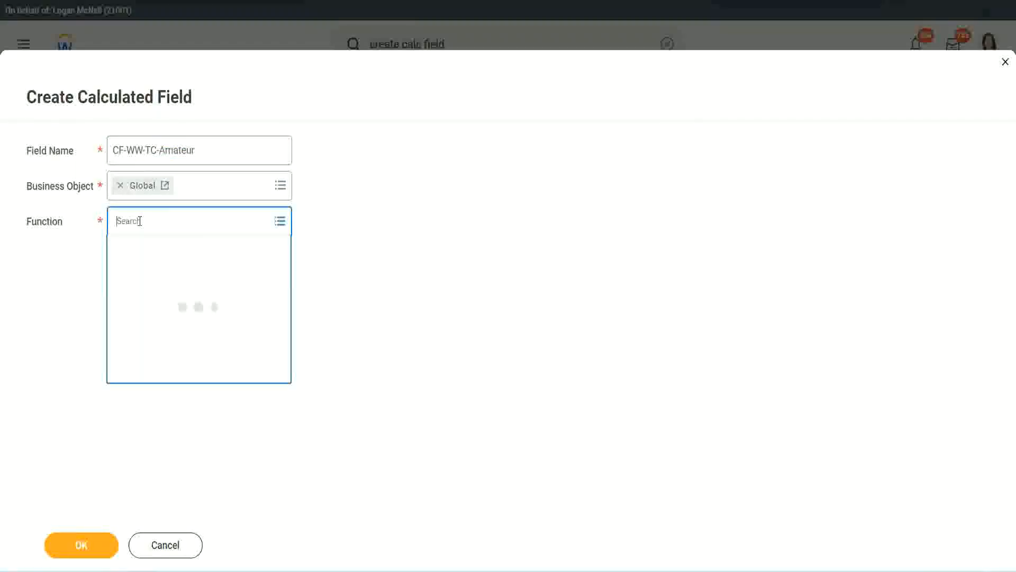
pyautogui.write('text co')
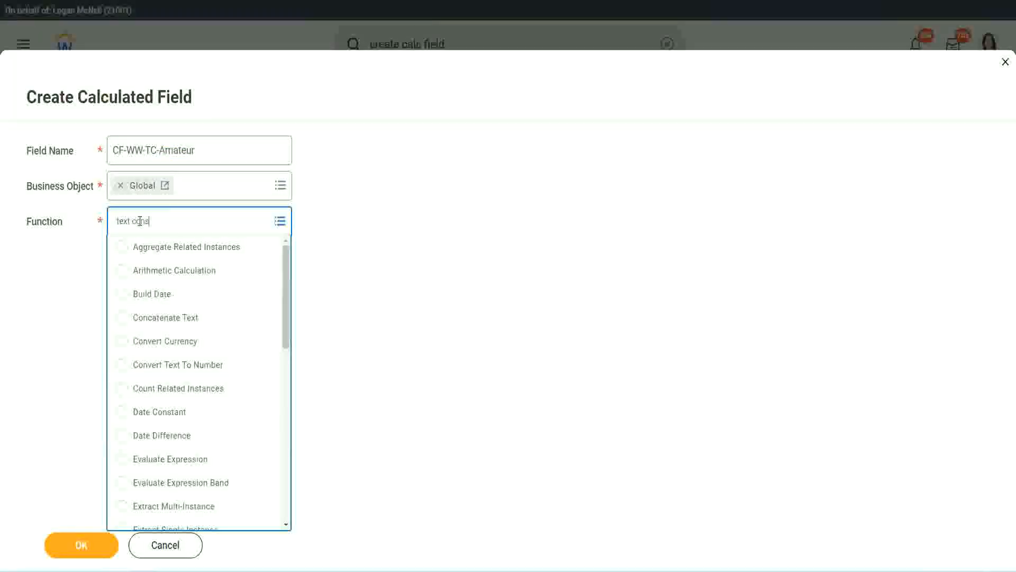
pyautogui.write('ns')
pyautogui.press('Return')
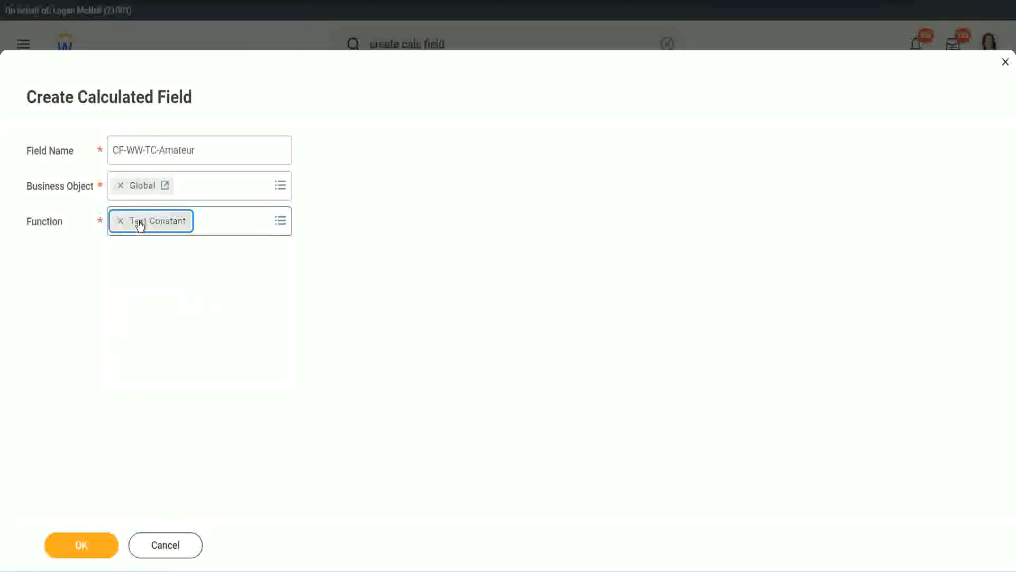
pyautogui.click(88, 560)
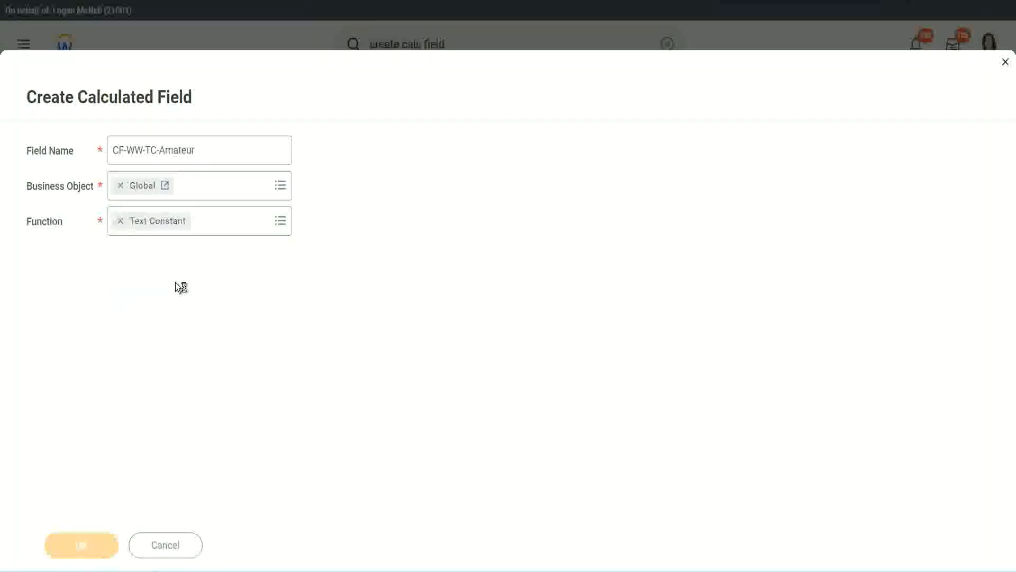
# - Enter the copied word Amateur as the text constant and save the calculated field
pyautogui.click(170, 299)
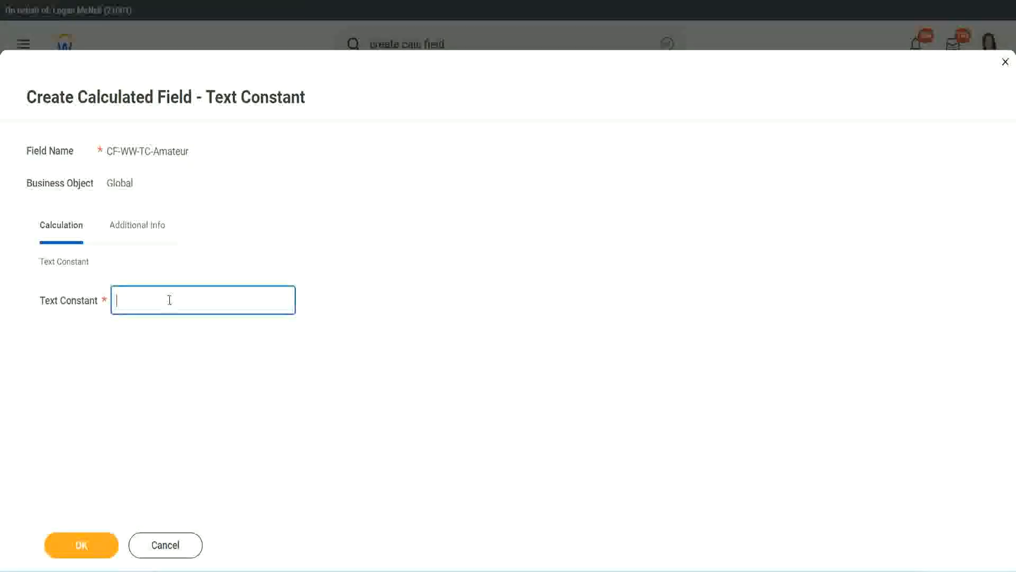
pyautogui.hotkey('ctrl', 'v')
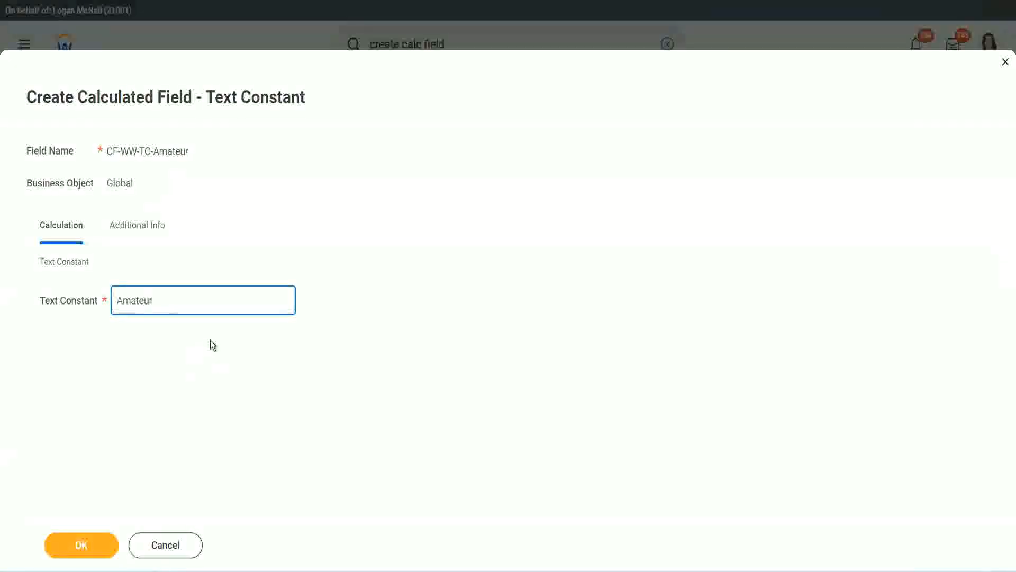
pyautogui.click(80, 546)
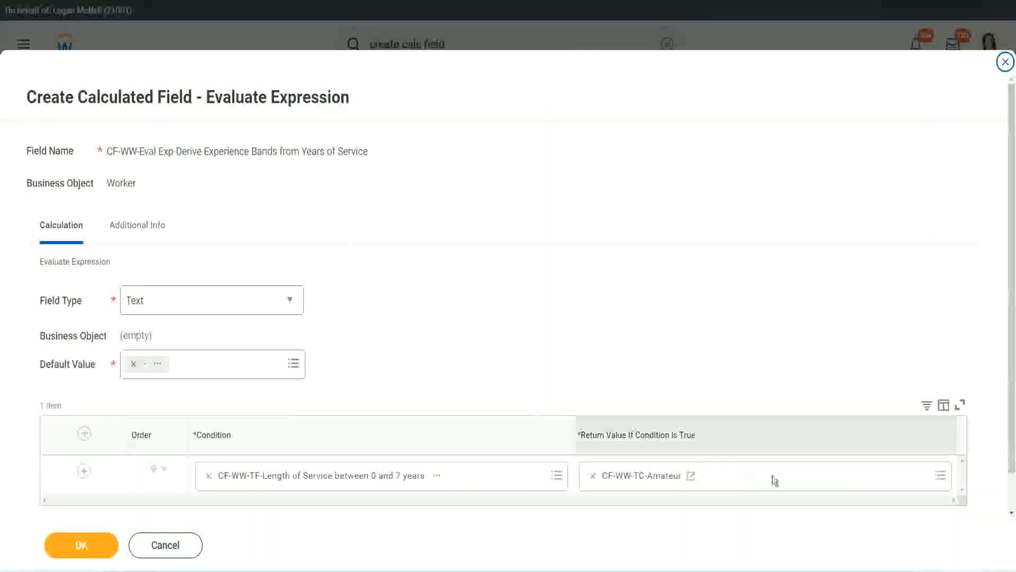
# - Copy the name of the CF-WW-TC-Amateur return value and add three more condition rows to the table
pyautogui.rightClick(631, 479)
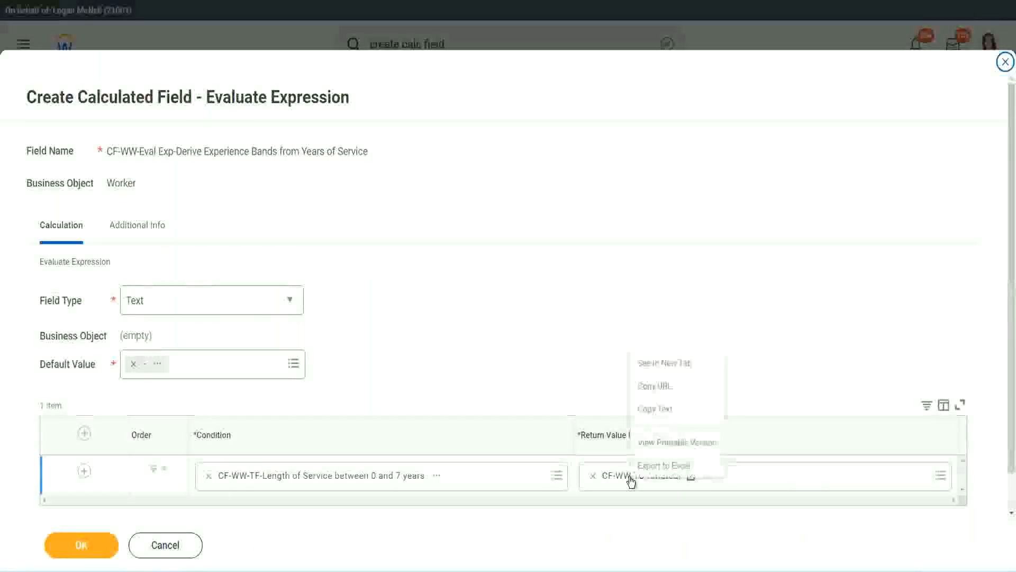
pyautogui.click(662, 409)
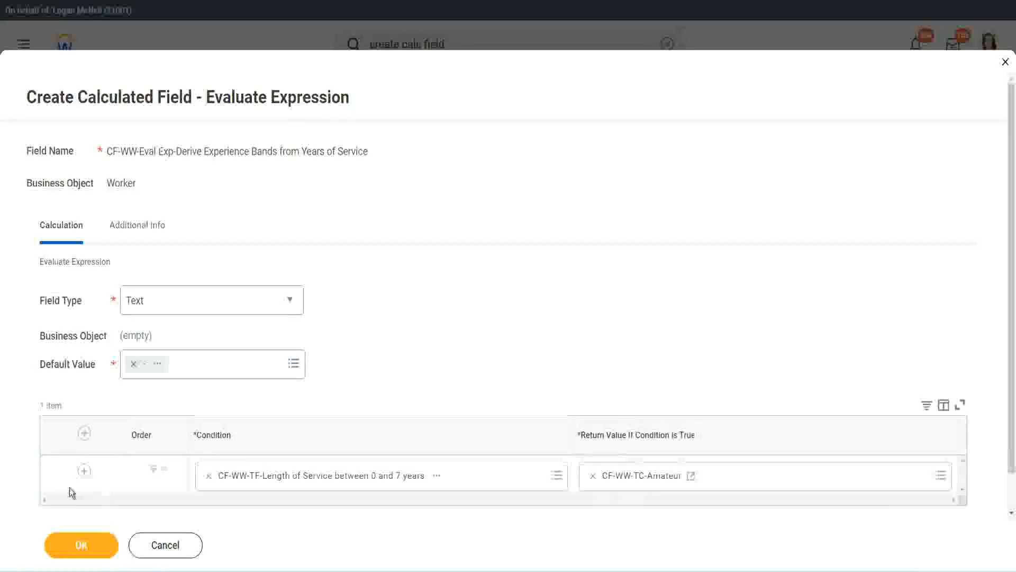
pyautogui.click(84, 470)
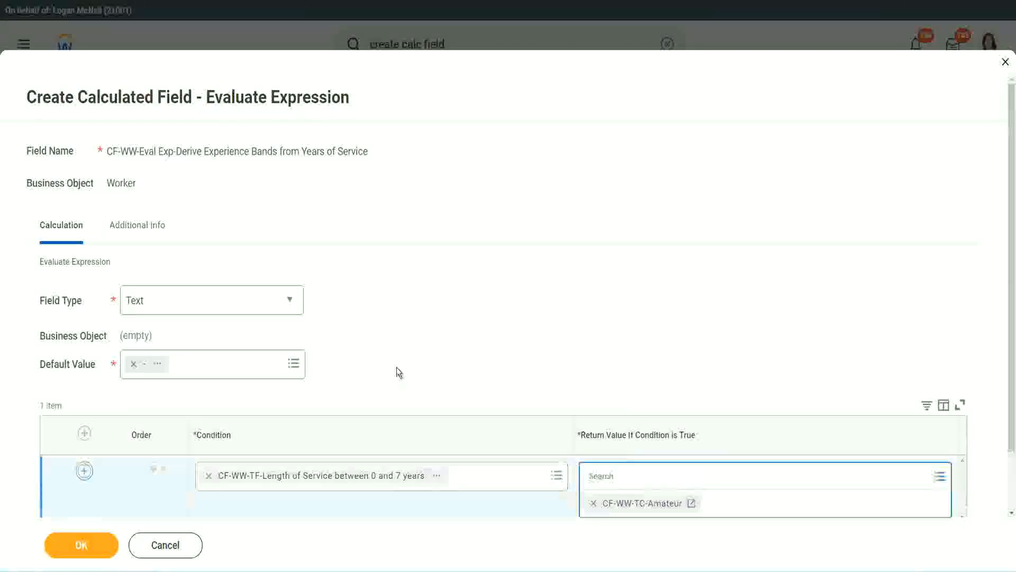
pyautogui.click(83, 470)
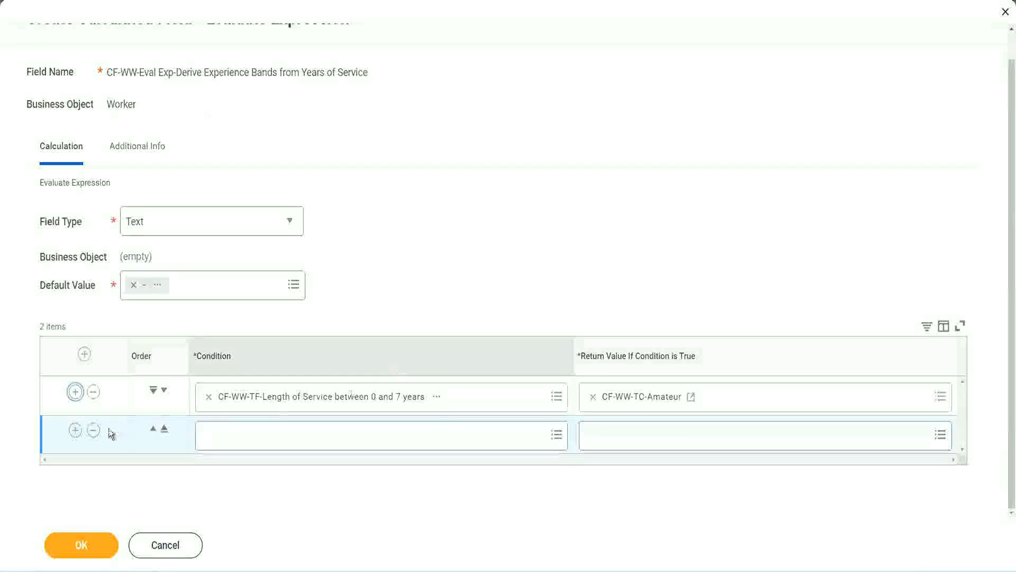
pyautogui.click(76, 431)
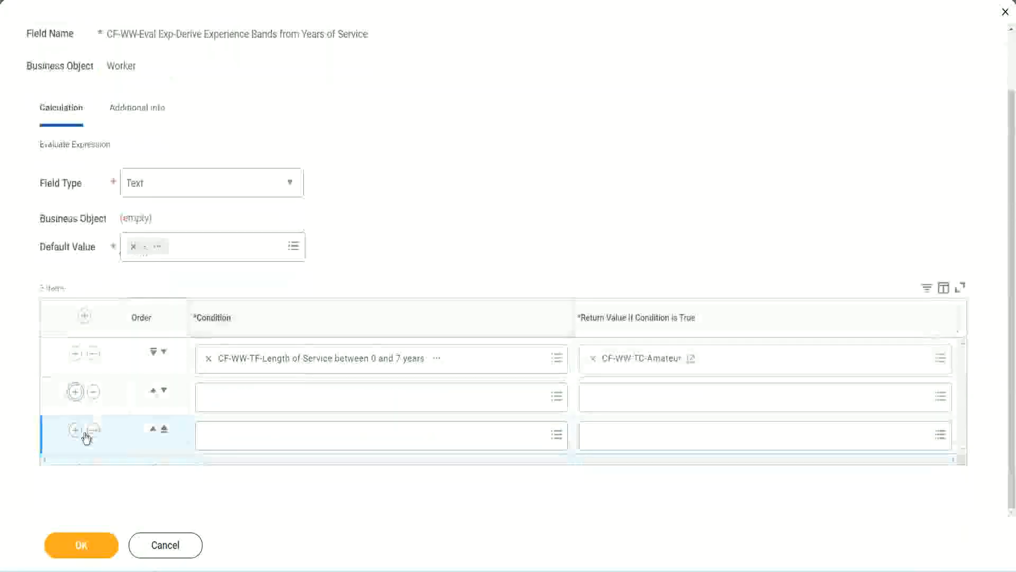
# - Search cf-ww-tf and set the second row's condition to CF-WW-TF-Length of Service between 8 and 15 years
pyautogui.click(251, 399)
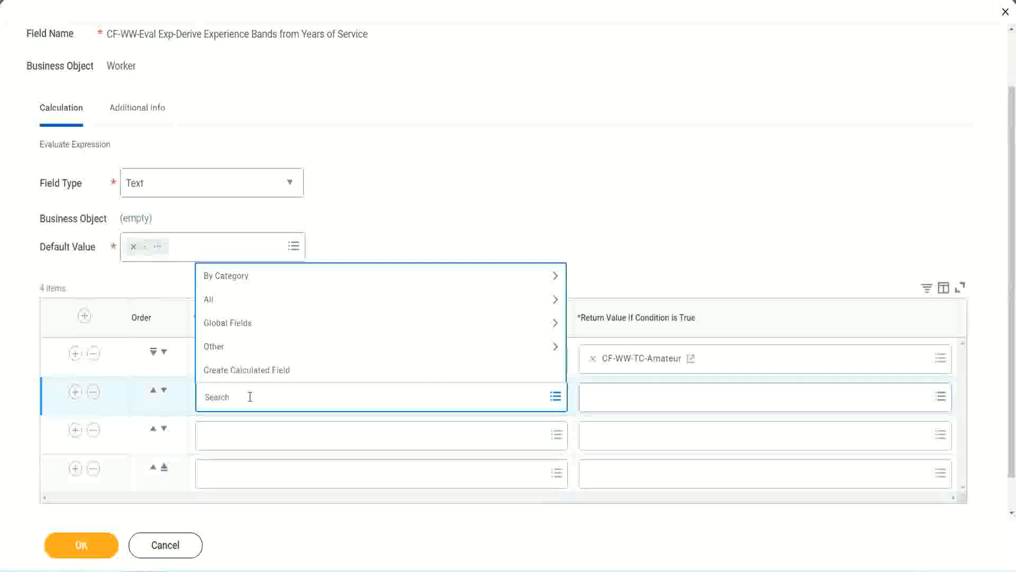
pyautogui.write('cf-ww')
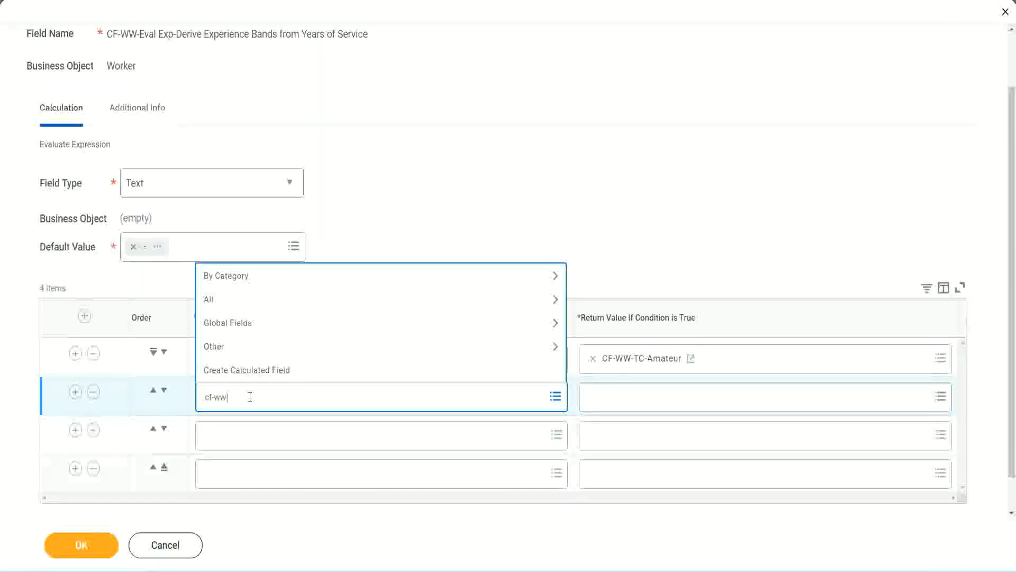
pyautogui.write('-tc')
pyautogui.press('Return')
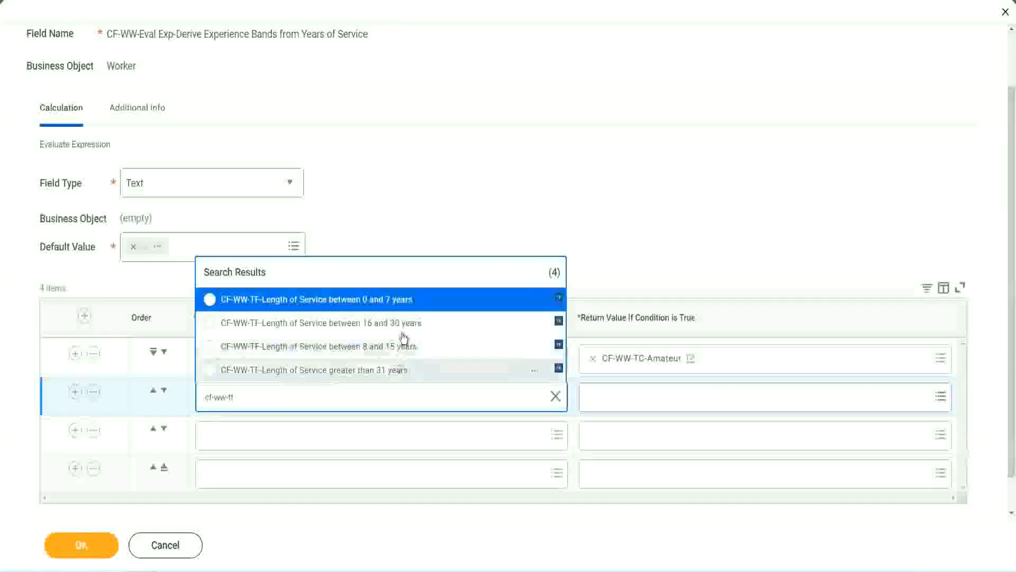
pyautogui.click(409, 309)
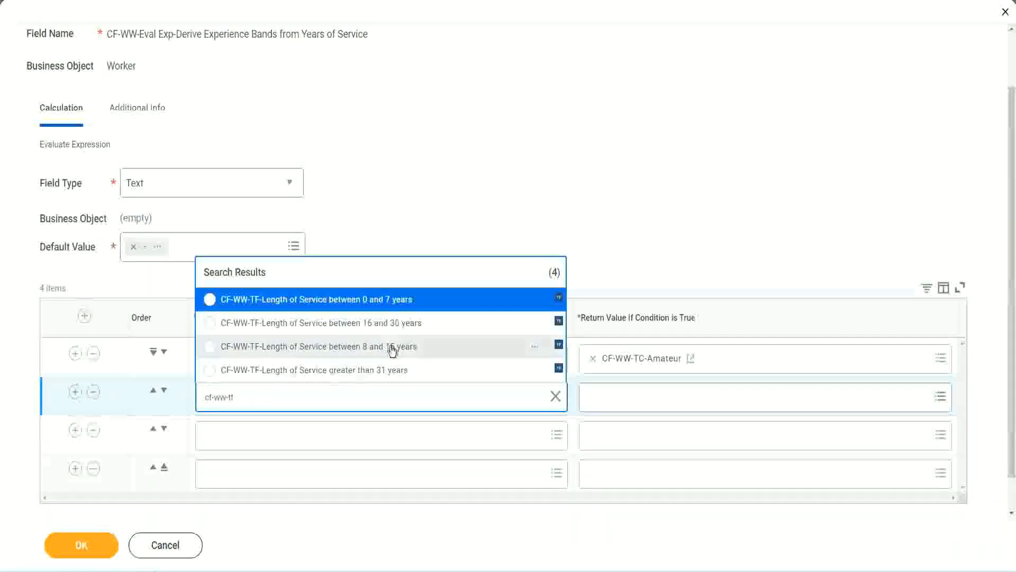
pyautogui.click(391, 350)
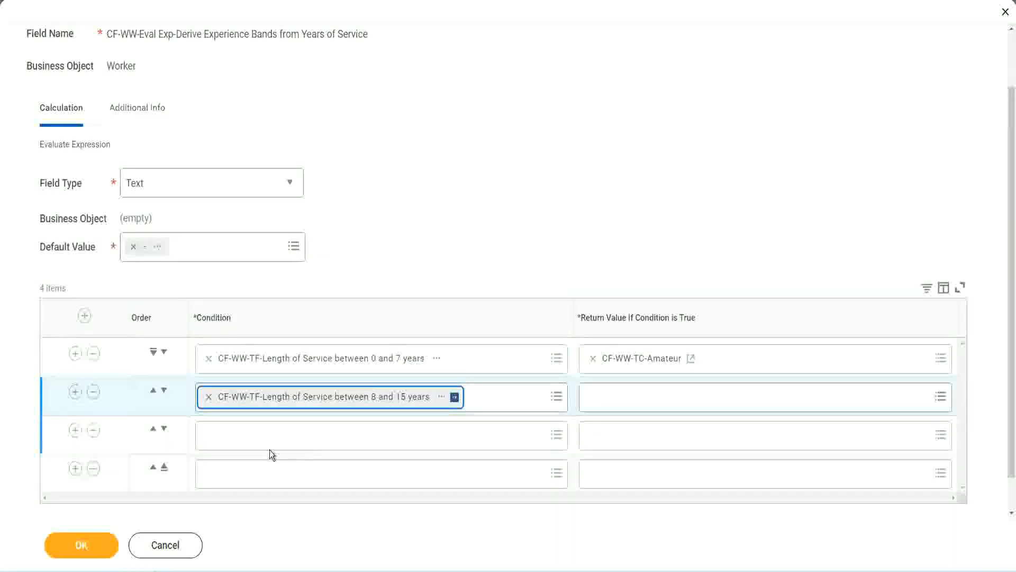
# - Set the third row's condition to CF-WW-TF-Length of Service between 16 and 30 years
pyautogui.click(256, 435)
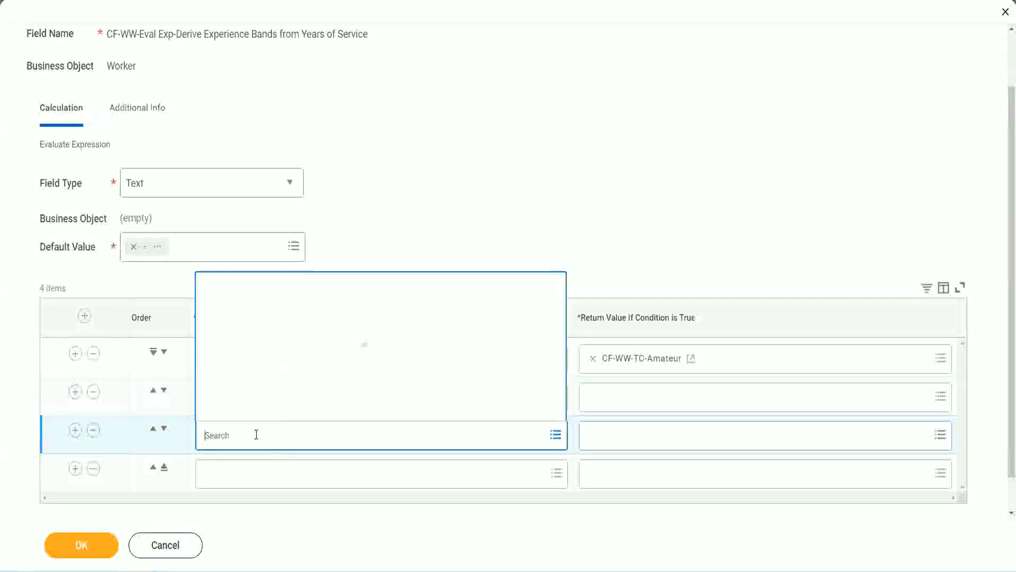
pyautogui.write('cf-ww-tc')
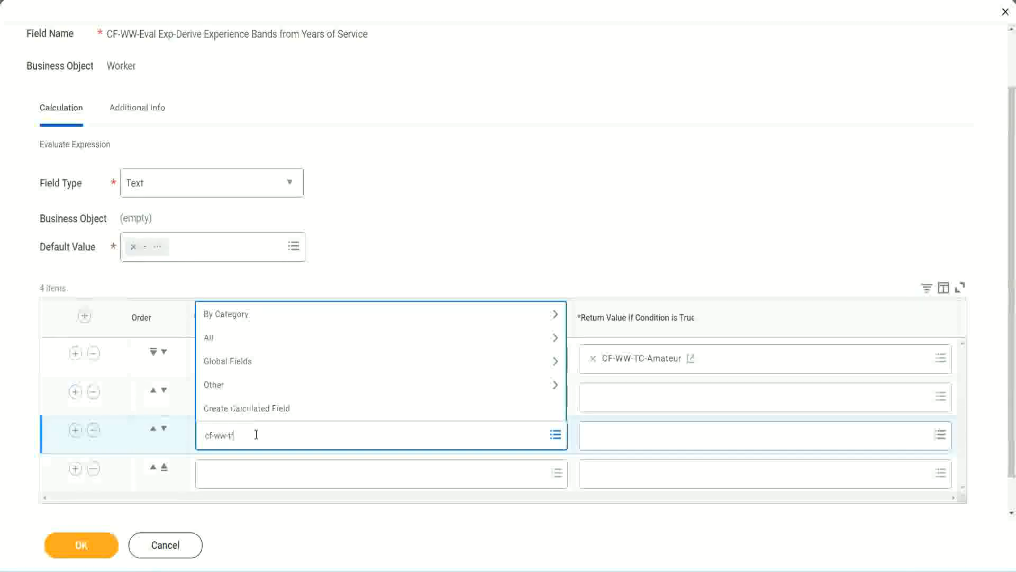
pyautogui.press('Return')
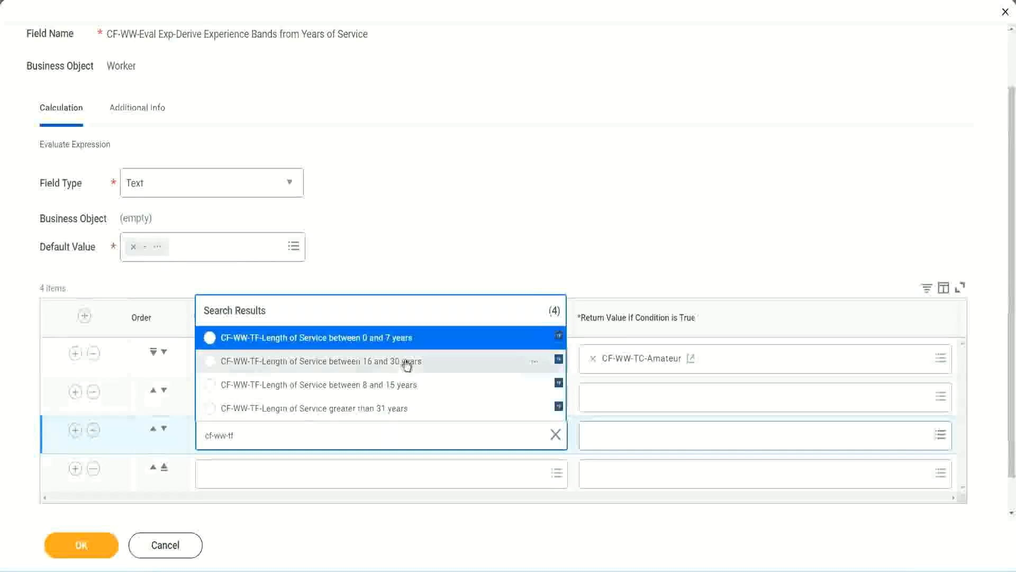
pyautogui.click(408, 365)
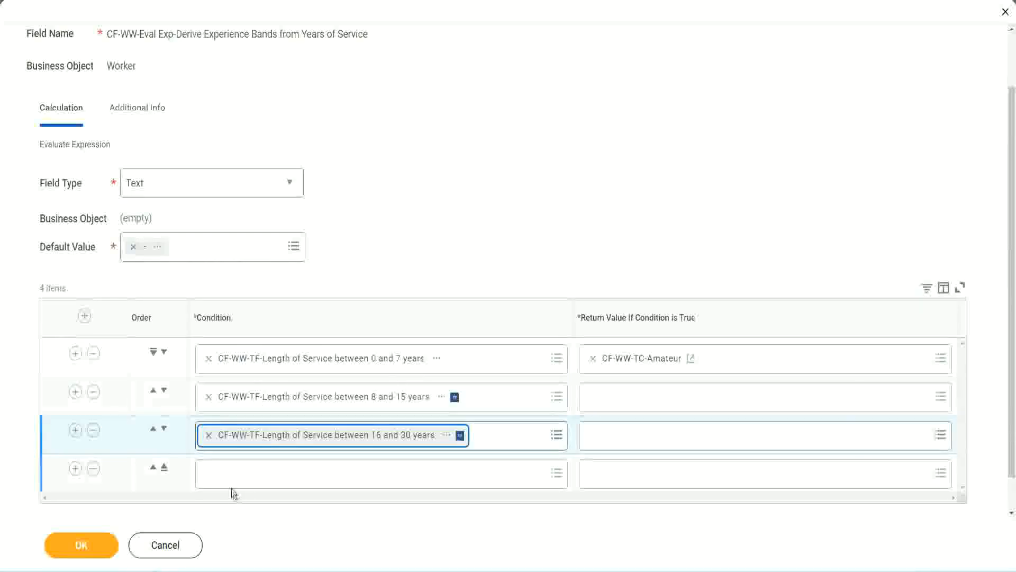
# - Set the fourth row's condition to CF-WW-TF-Length of Service greater than 31 years
pyautogui.click(240, 475)
pyautogui.write('cf-ww')
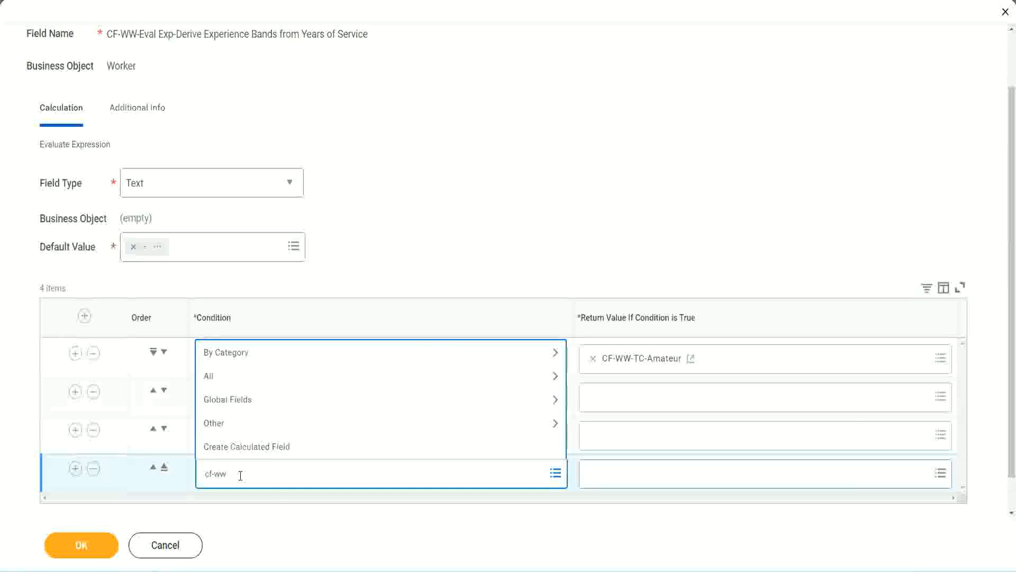
pyautogui.write(' tf 31')
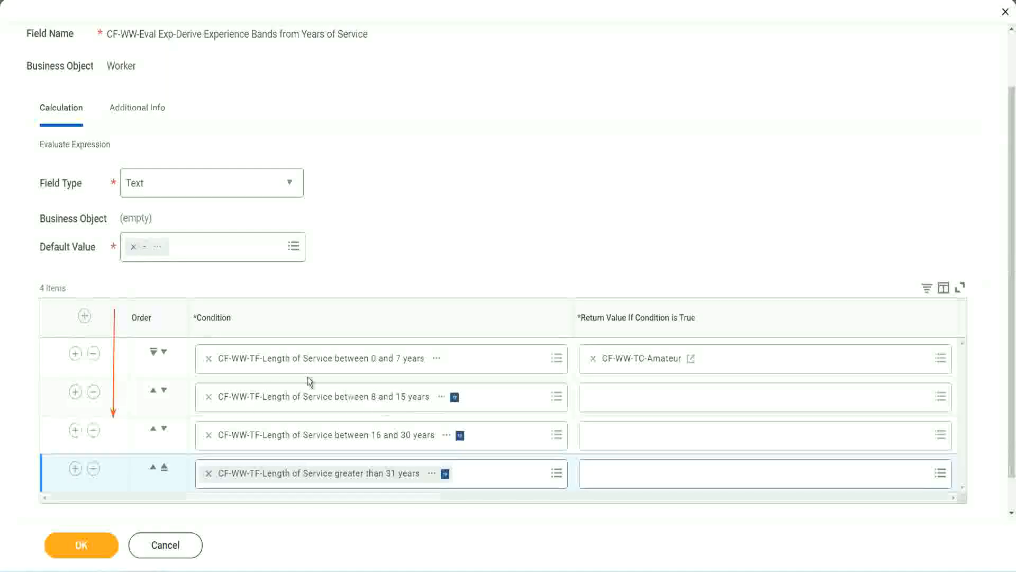
# - Try moving the 8 to 15 years condition above the 0 to 7 years condition
pyautogui.click(154, 392)
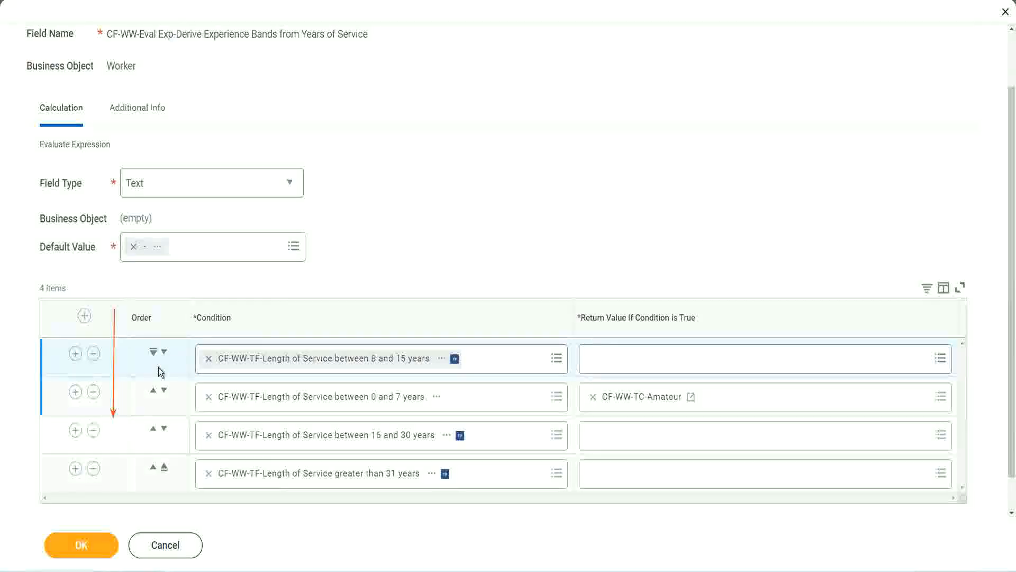
pyautogui.click(165, 351)
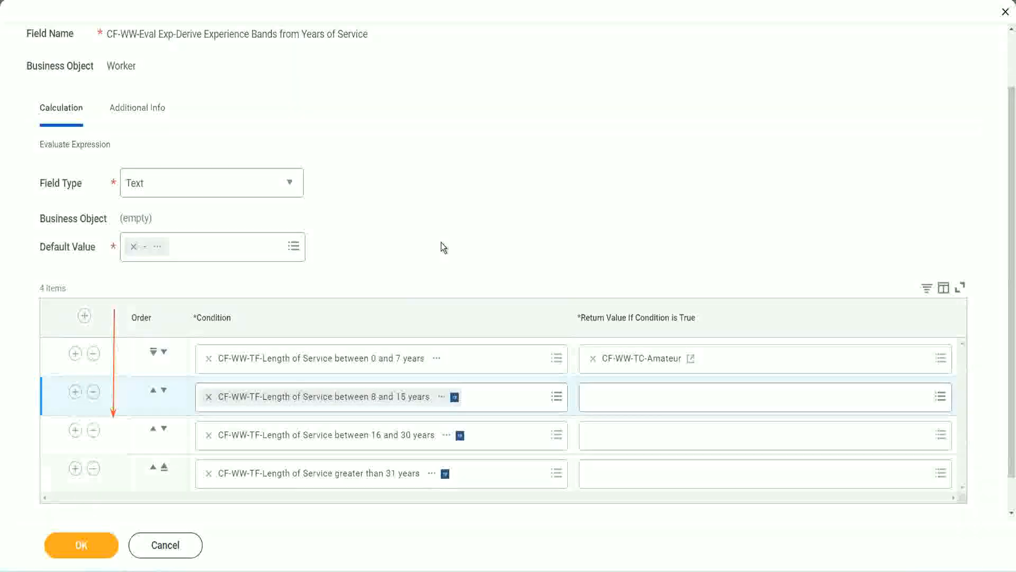
pyautogui.click(153, 392)
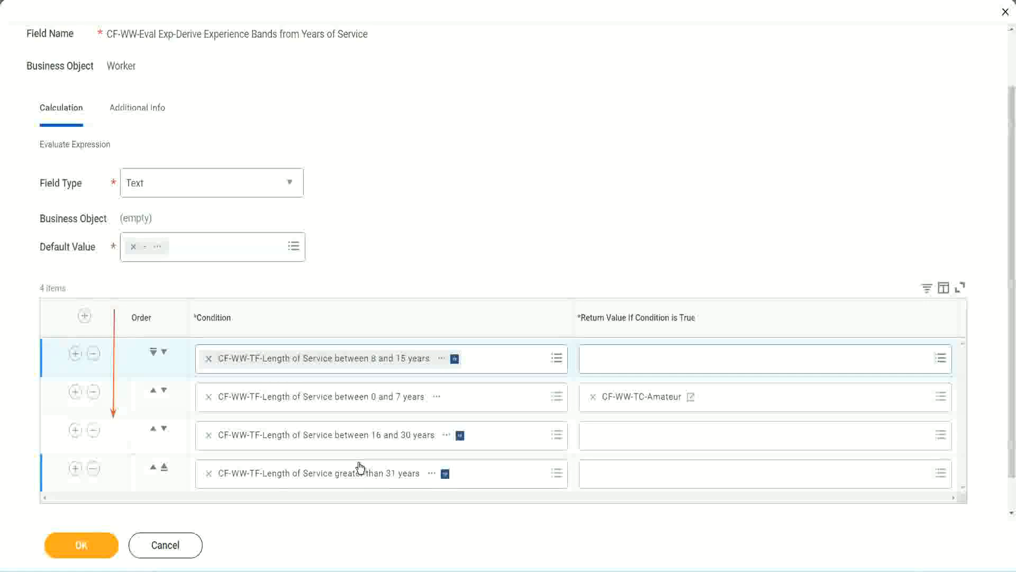
# - Copy the Amateur field's name and reuse it to name a new return field CF-WW-TC-Experienced for the 8 to 15 years condition
pyautogui.rightClick(644, 405)
pyautogui.click(668, 458)
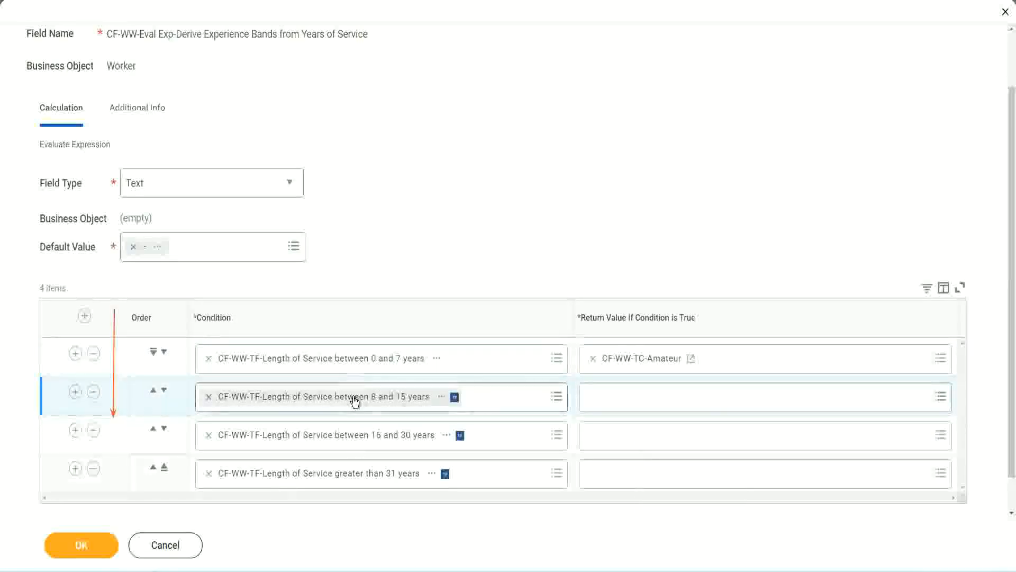
pyautogui.click(596, 398)
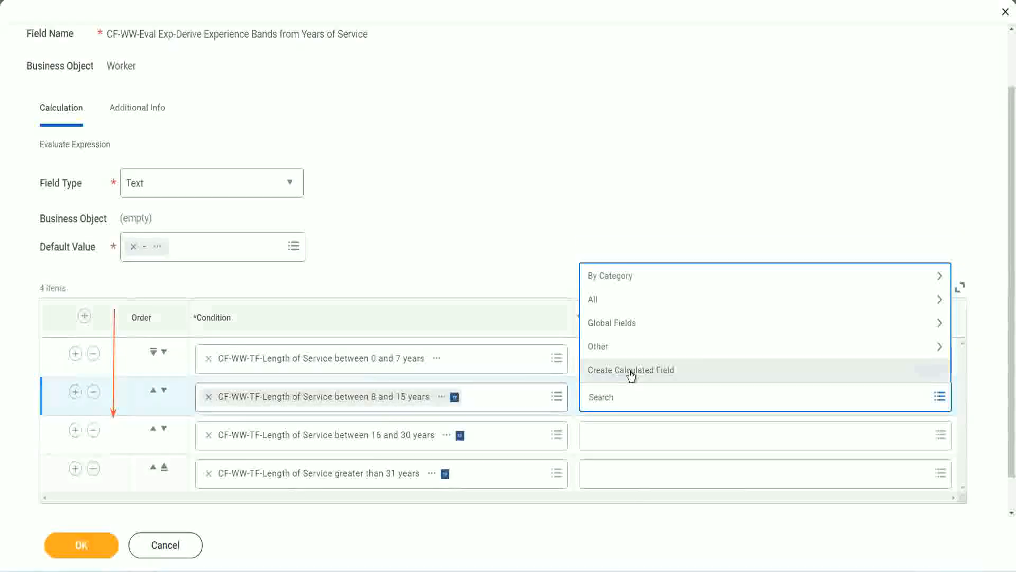
pyautogui.click(631, 371)
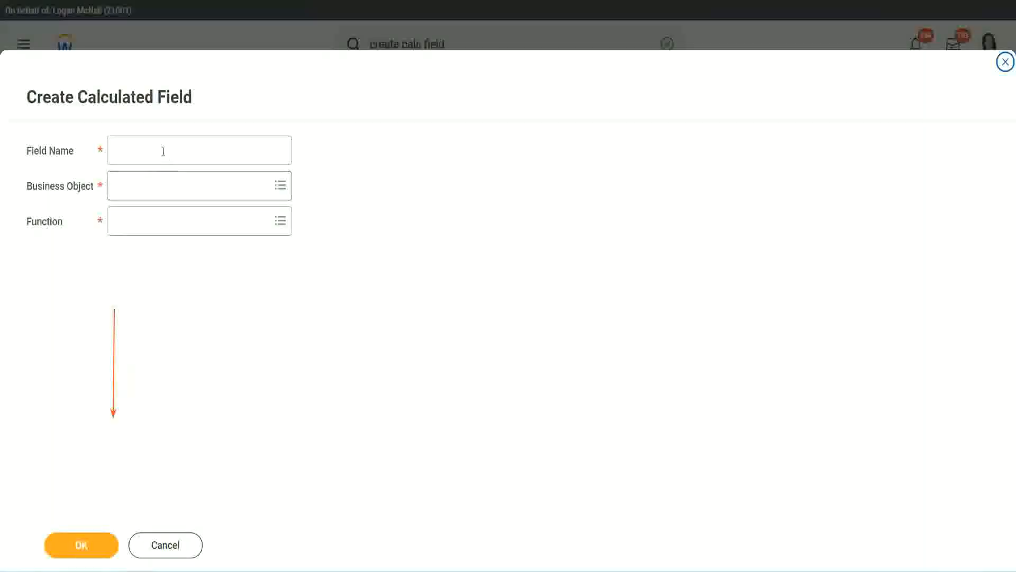
pyautogui.click(161, 150)
pyautogui.hotkey('ctrl', 'v')
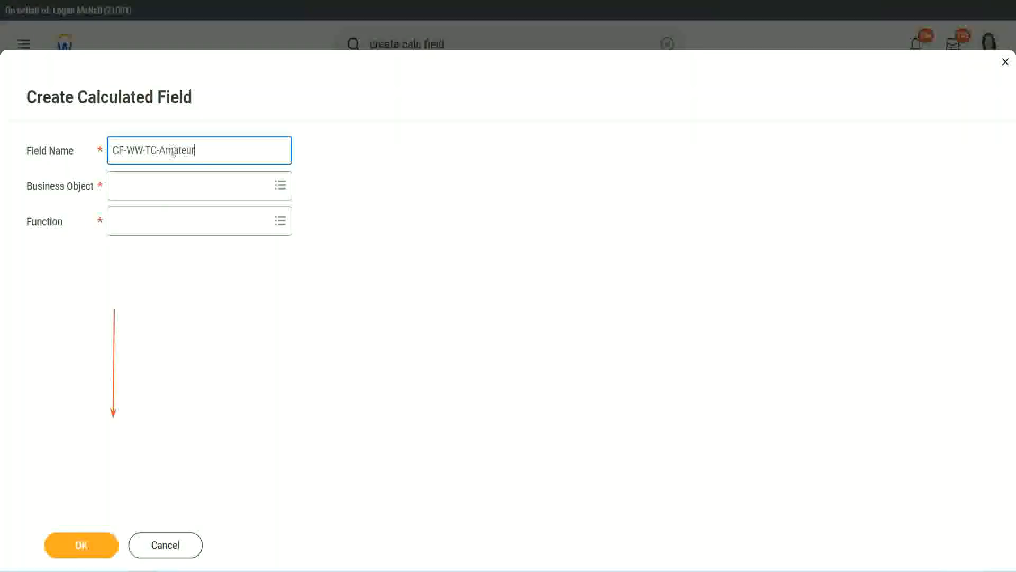
pyautogui.doubleClick(174, 152)
pyautogui.write('Expe')
pyautogui.write('rienced')
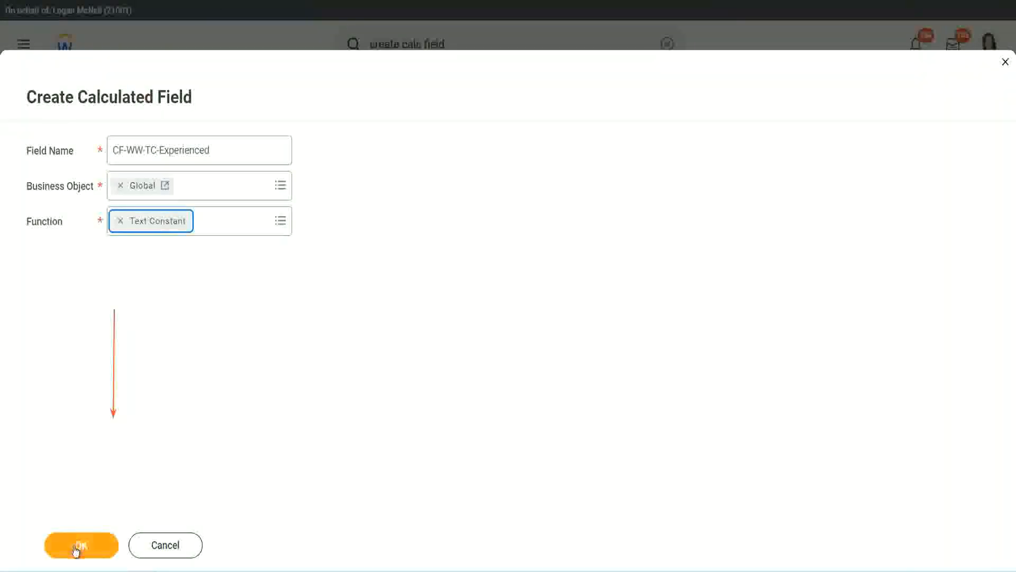
# - Give the new field business object Global and function Text Constant, and save it with the text constant Experienced
pyautogui.click(81, 546)
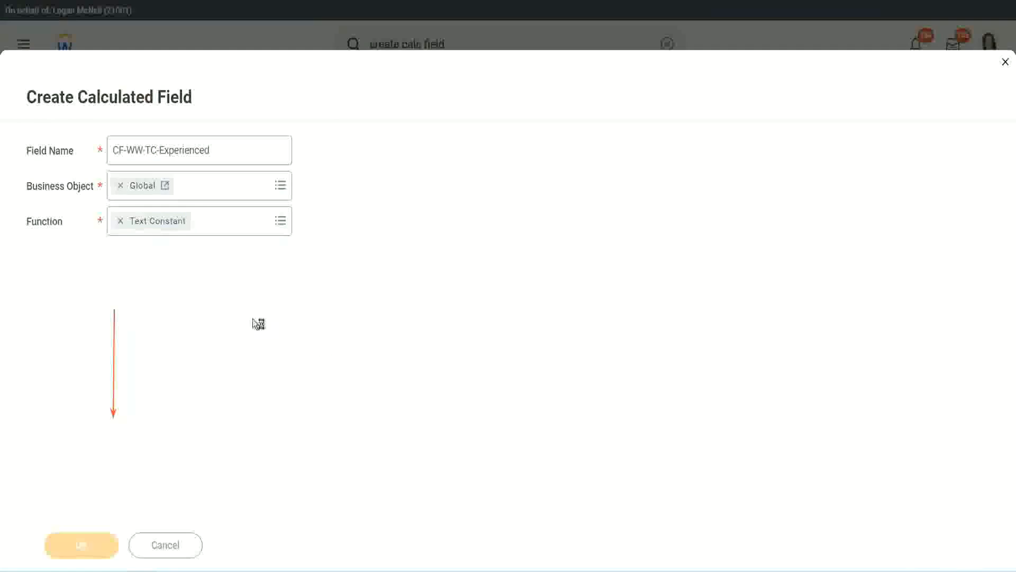
pyautogui.click(155, 299)
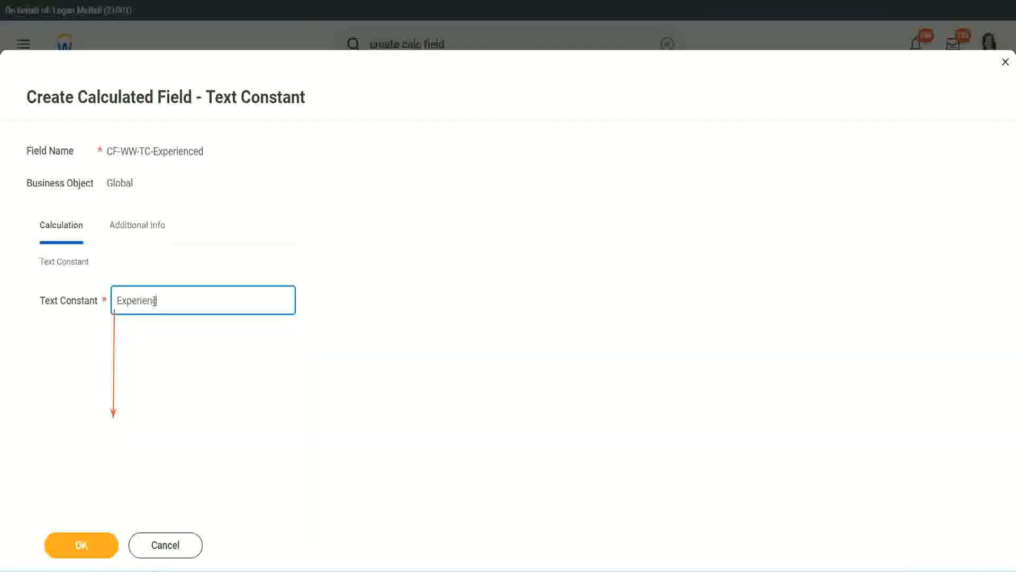
pyautogui.click(84, 543)
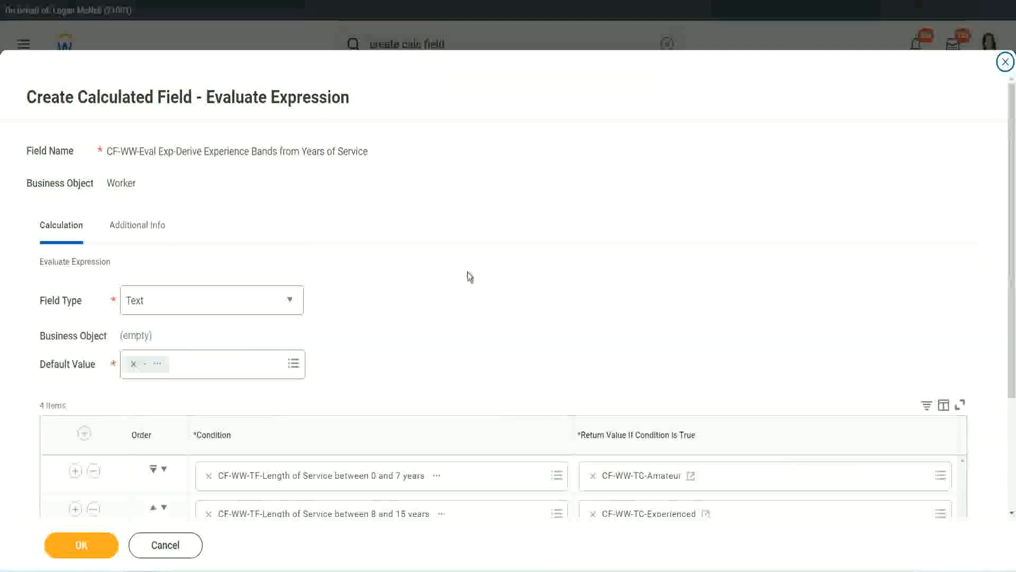
# - Start a new calculated field as the 16 to 30 years return value, pasting CF-WW-TC-Amateur as its name
pyautogui.scroll(-2, 468, 272)
pyautogui.scroll(-1, 470, 276)
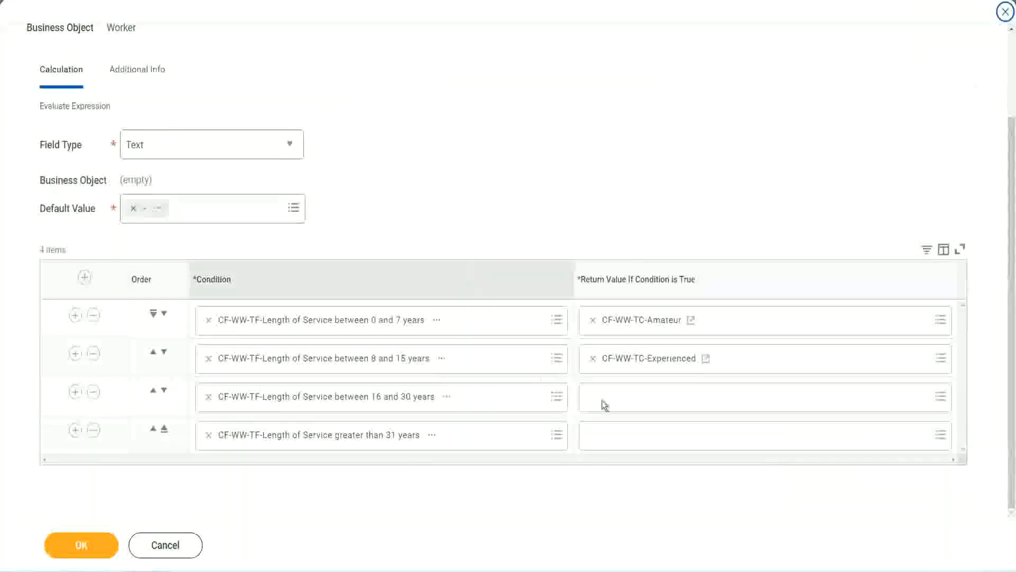
pyautogui.click(632, 397)
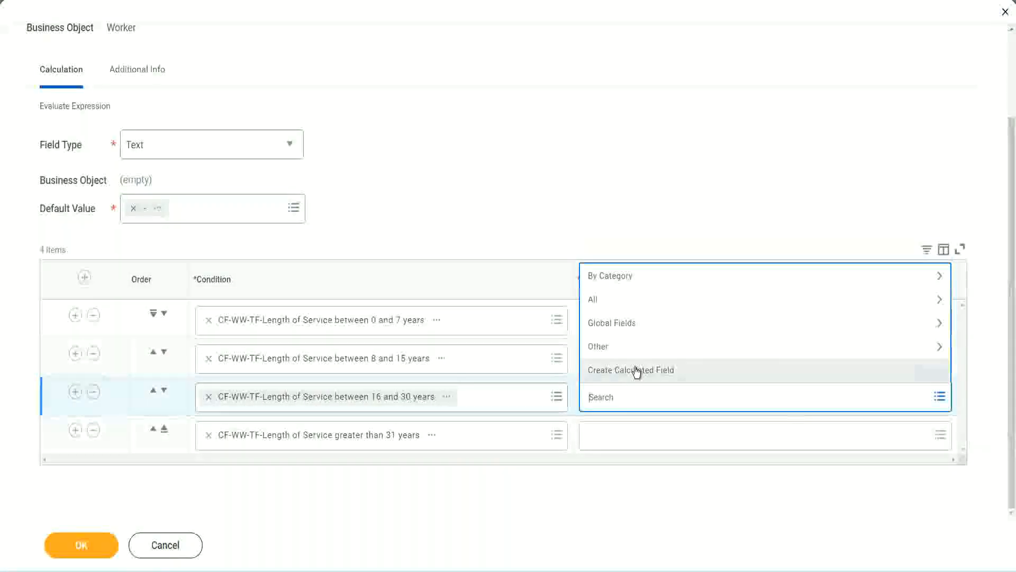
pyautogui.click(638, 371)
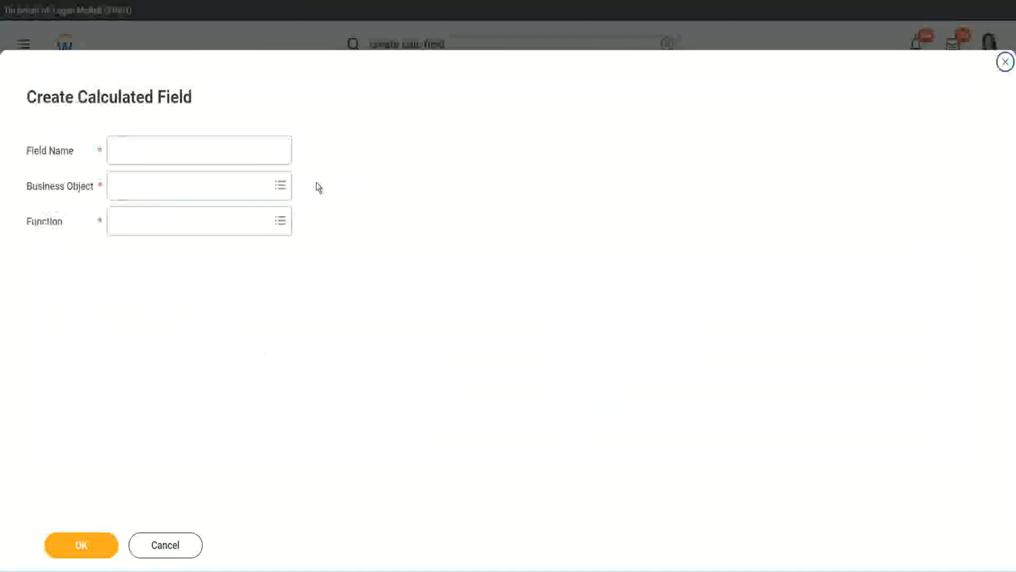
pyautogui.click(215, 150)
pyautogui.write('CF-WW-TC-Amount')
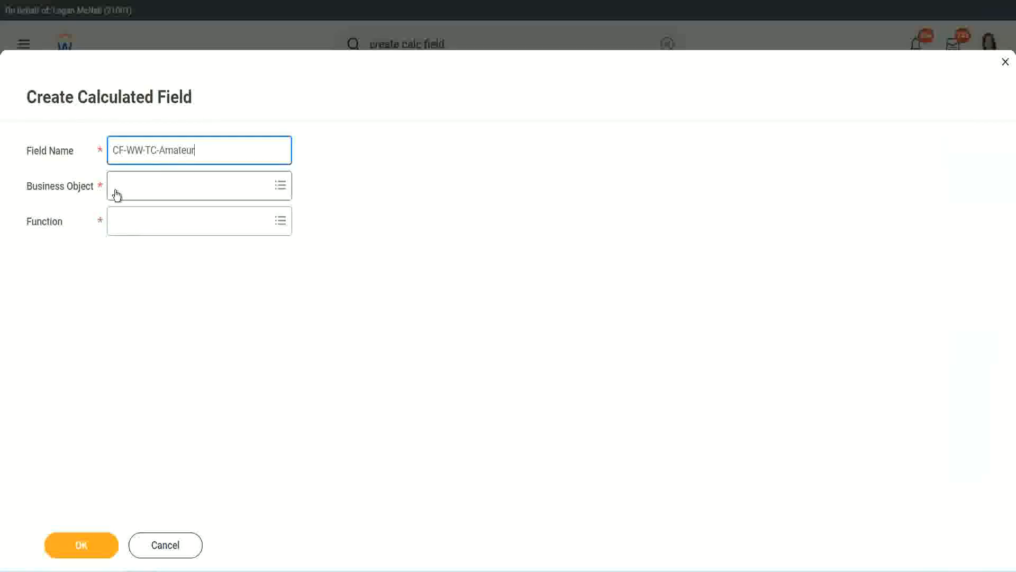
# - Search for global and set the new field's business object to Global
pyautogui.click(116, 187)
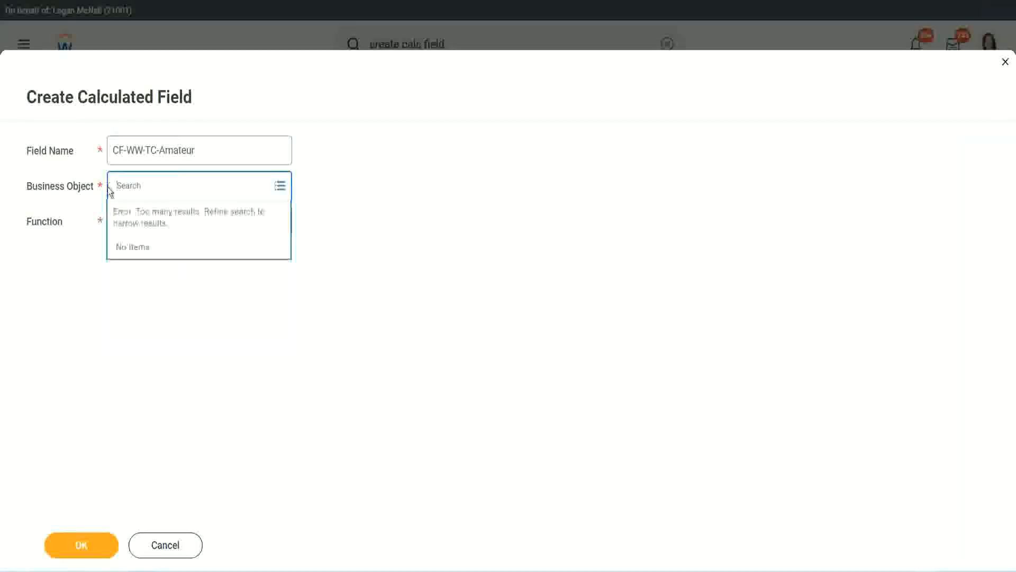
pyautogui.write('global')
pyautogui.press('Return')
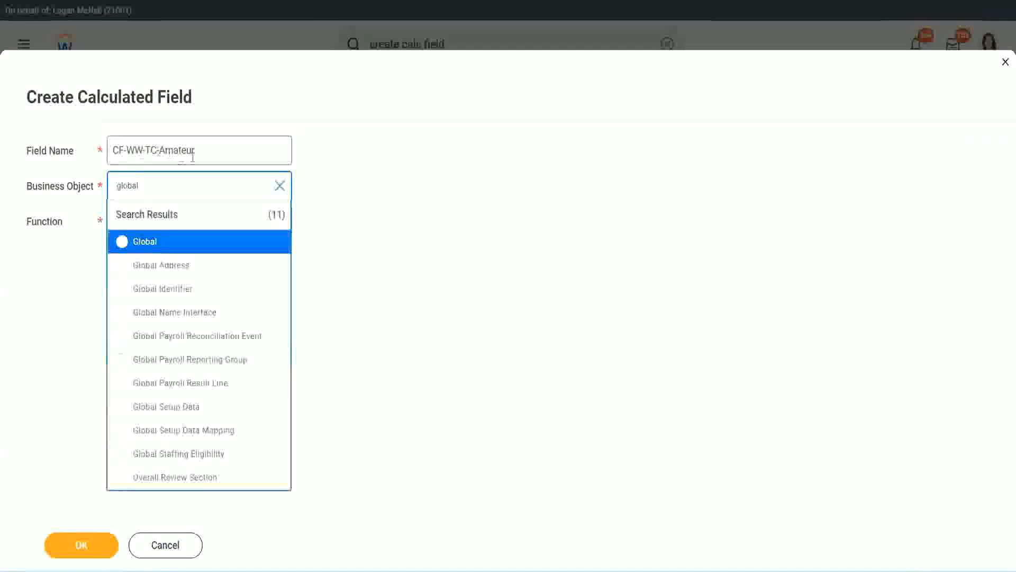
pyautogui.click(143, 246)
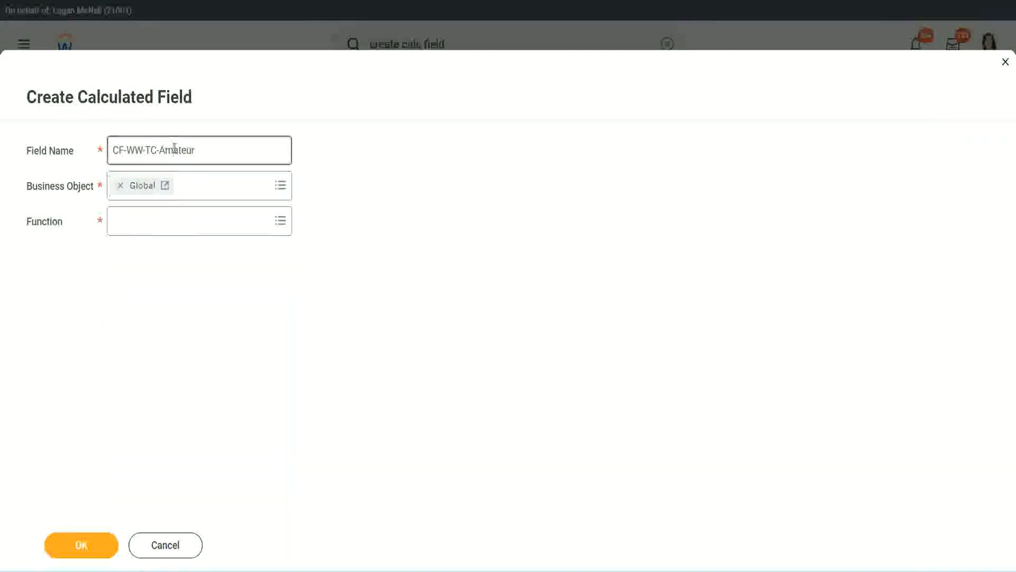
# - Rename the new return field CF-WW-TC-Senior and set its function to Text Constant
pyautogui.doubleClick(186, 149)
pyautogui.write('Senior')
pyautogui.click(163, 230)
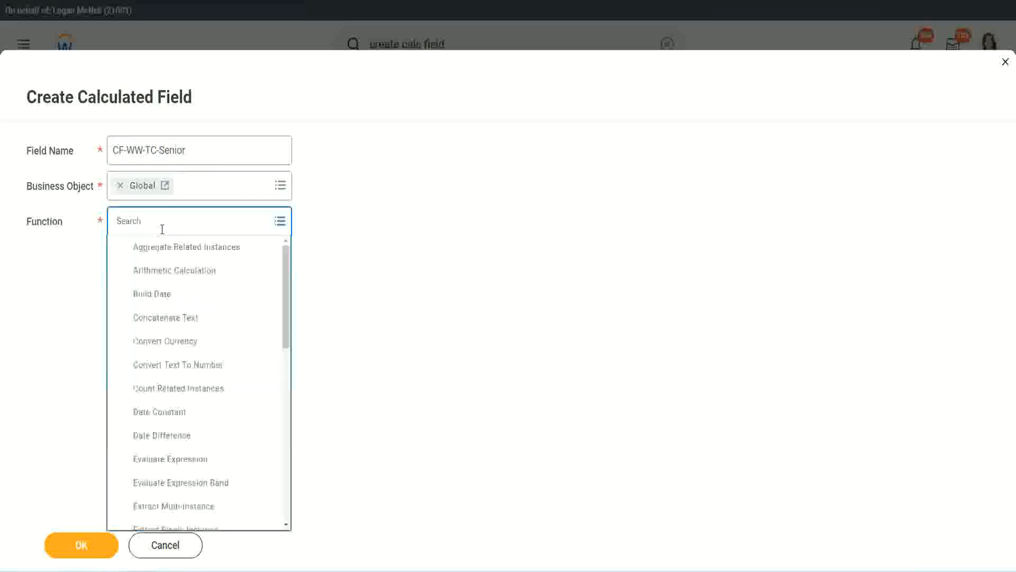
pyautogui.write('tc')
pyautogui.click(160, 267)
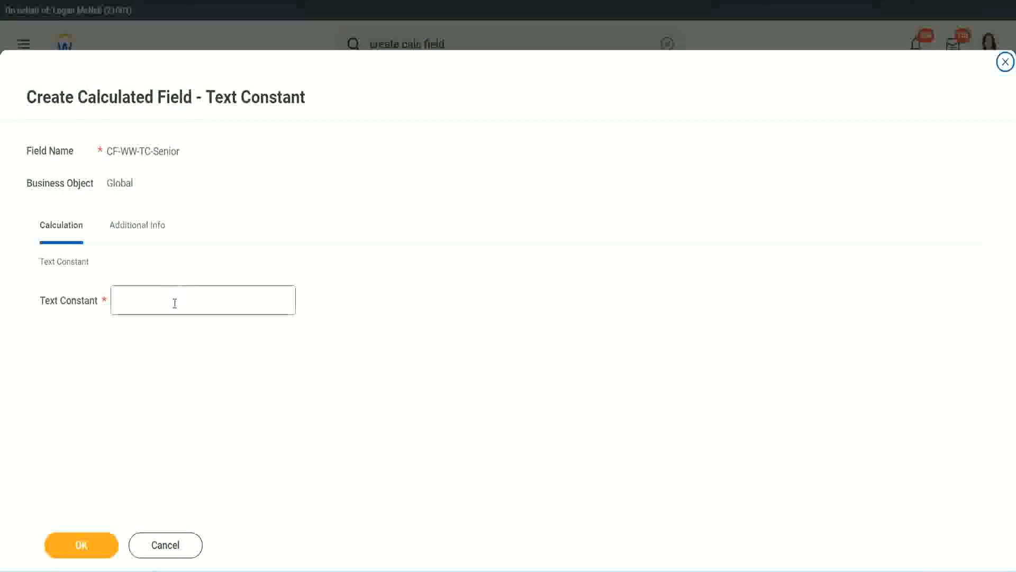
# - Enter Senior as the text constant and save the return field for the 16 to 30 years condition
pyautogui.click(172, 298)
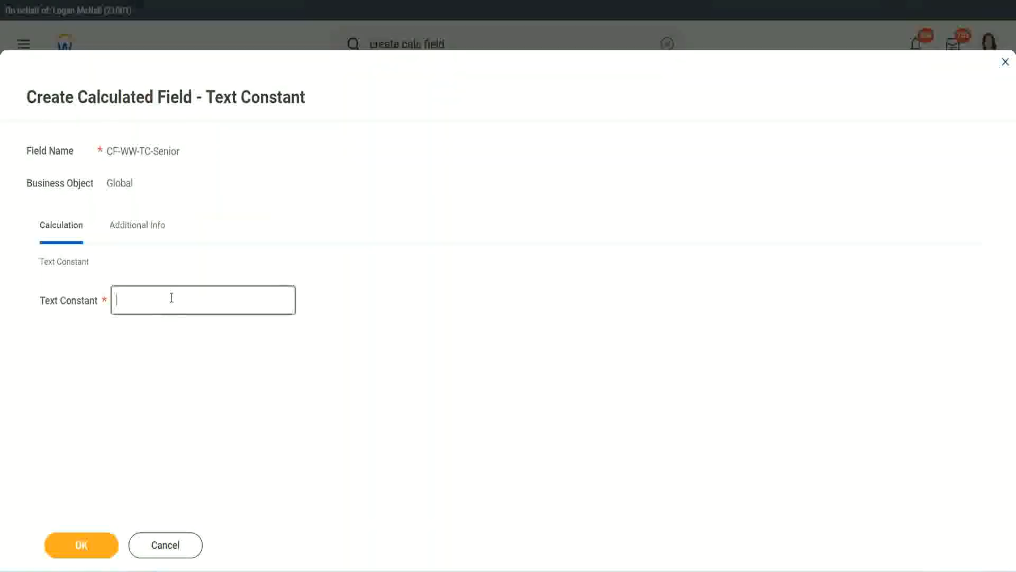
pyautogui.write('Senior')
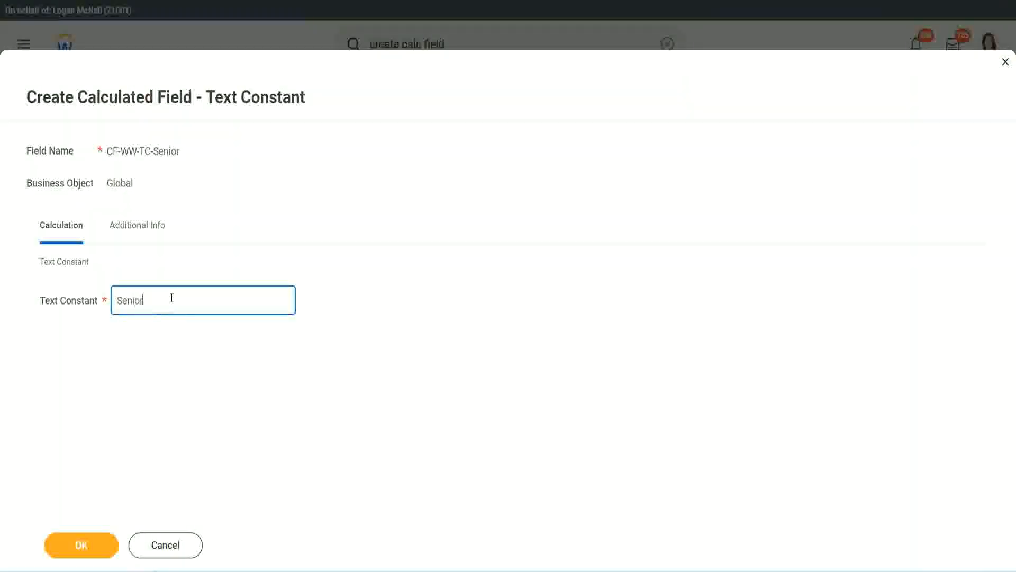
pyautogui.click(101, 554)
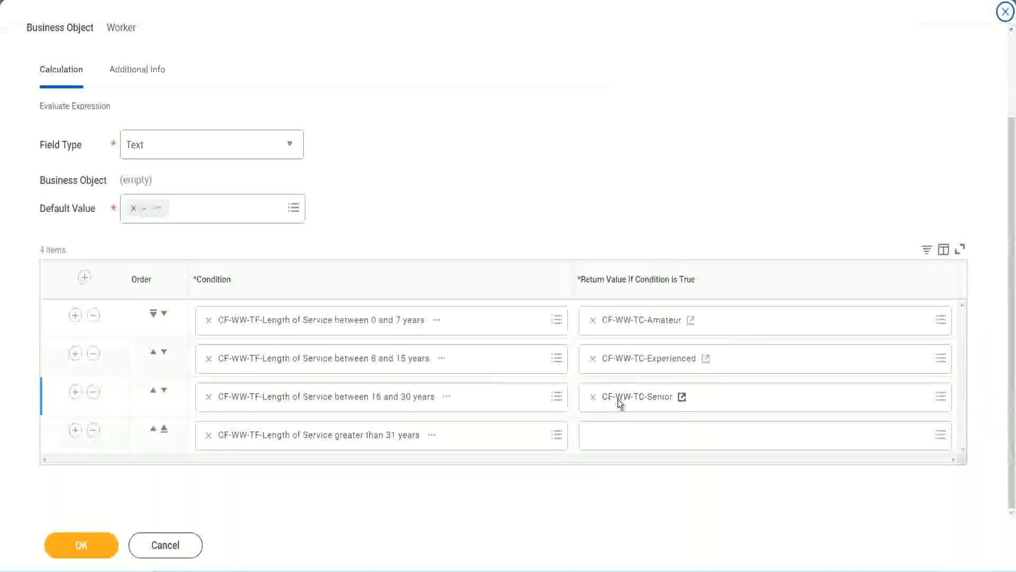
# - Copy the Senior field's name and reuse it to name a new return field CF-WW-TC-Legend for the greater than 31 years condition
pyautogui.rightClick(619, 402)
pyautogui.click(641, 457)
pyautogui.click(619, 442)
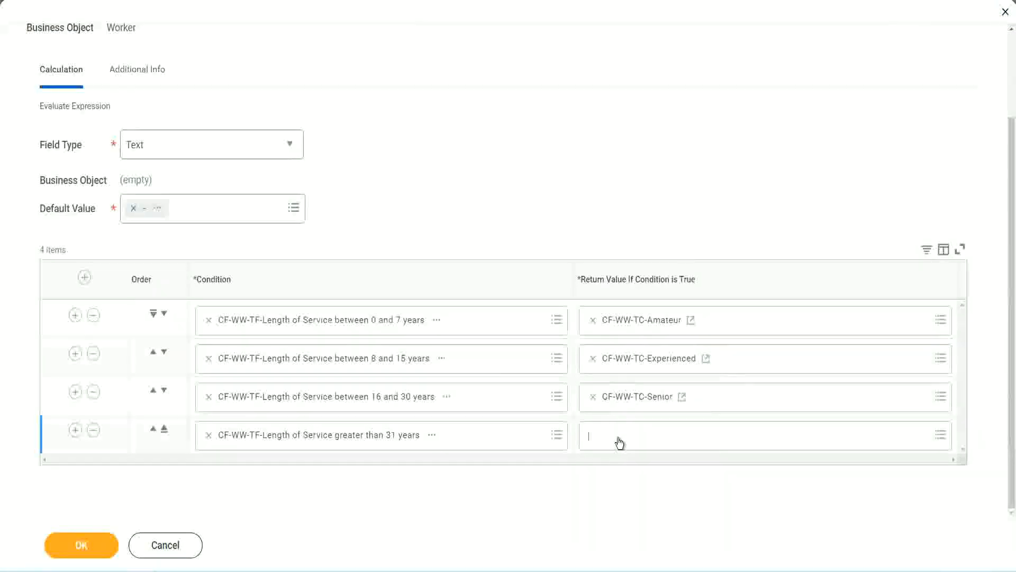
pyautogui.click(629, 410)
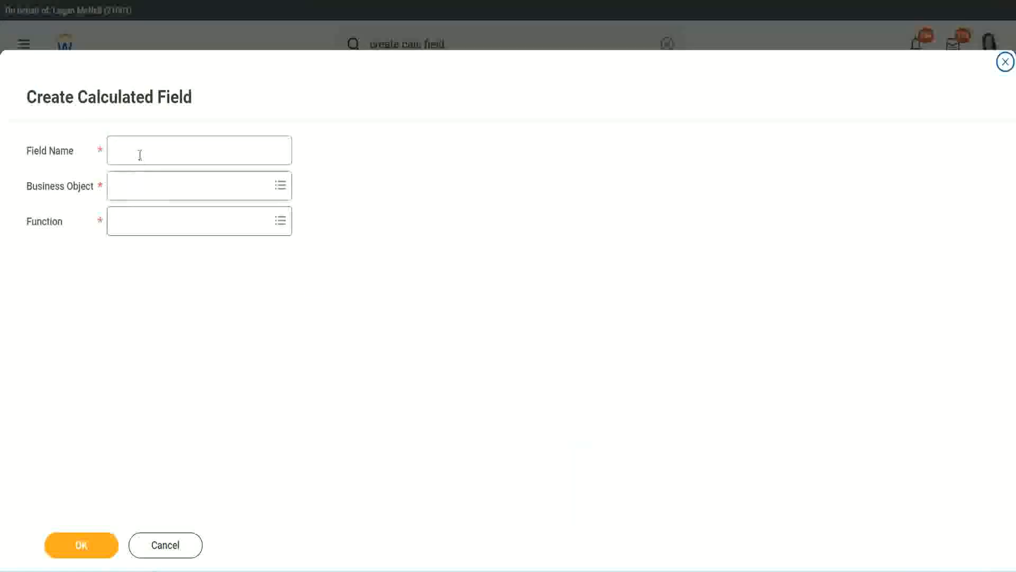
pyautogui.click(141, 153)
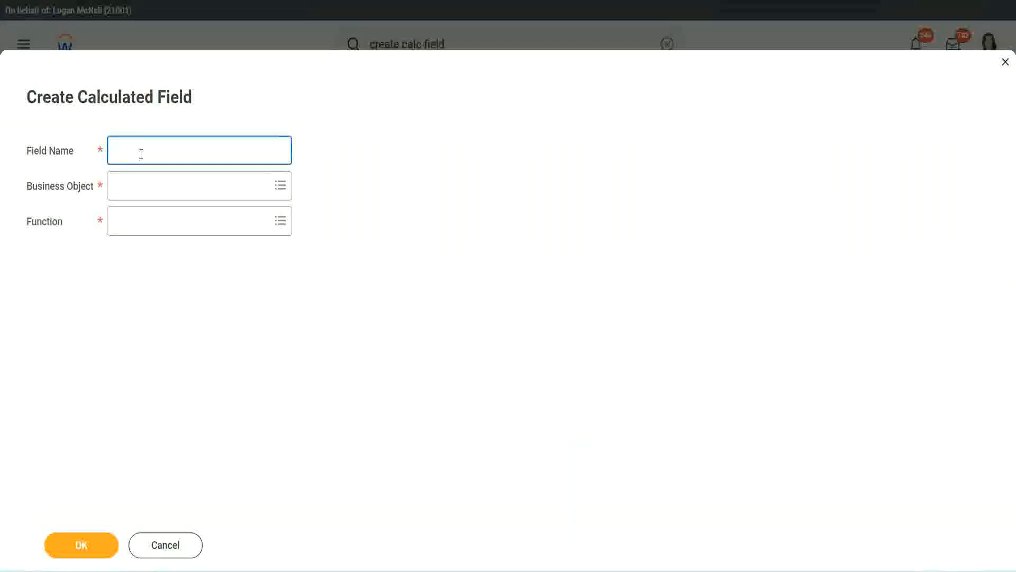
pyautogui.hotkey('ctrl', 'v')
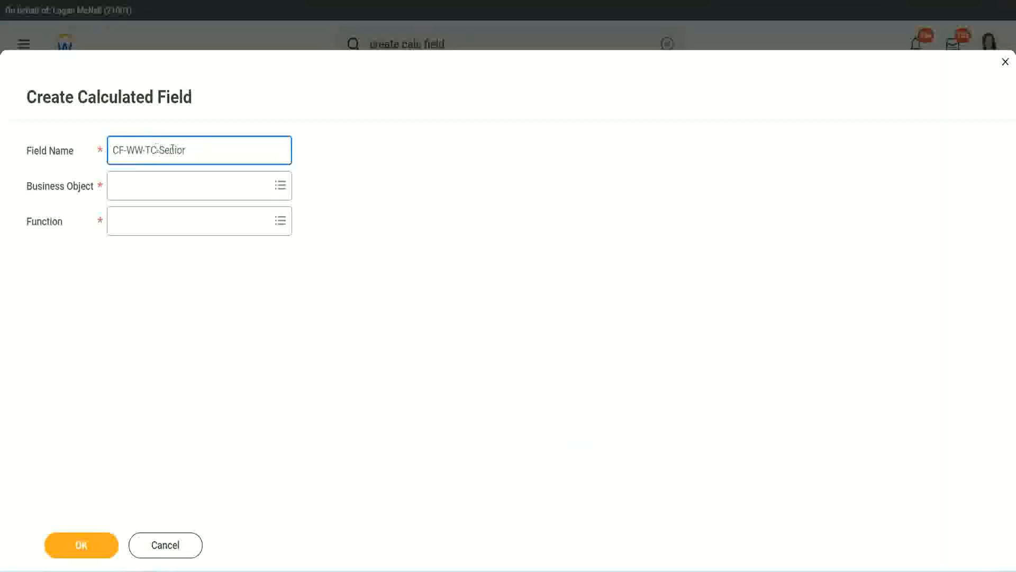
pyautogui.hotkey('ctrl', 'shift', 'Left')
pyautogui.write('Le')
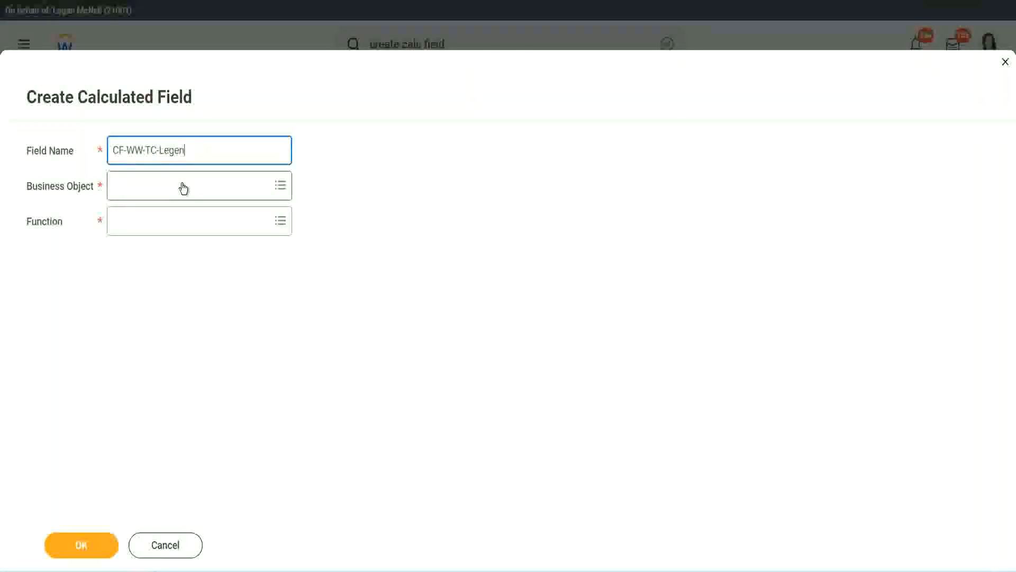
# - Give the CF-WW-TC-Legend field business object Global and function Text Constant, and proceed to its definition
pyautogui.click(143, 194)
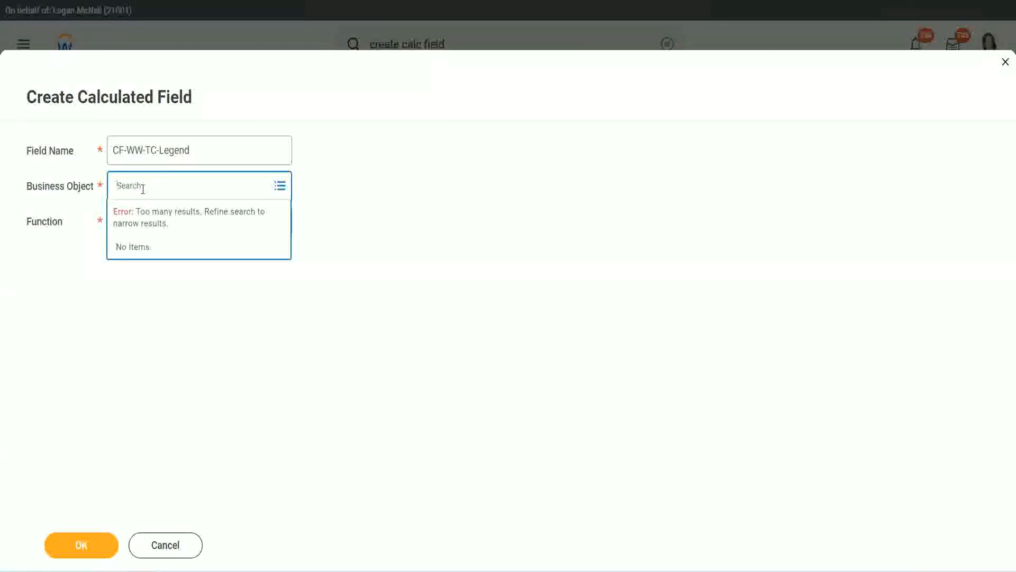
pyautogui.write('Global')
pyautogui.press('Return')
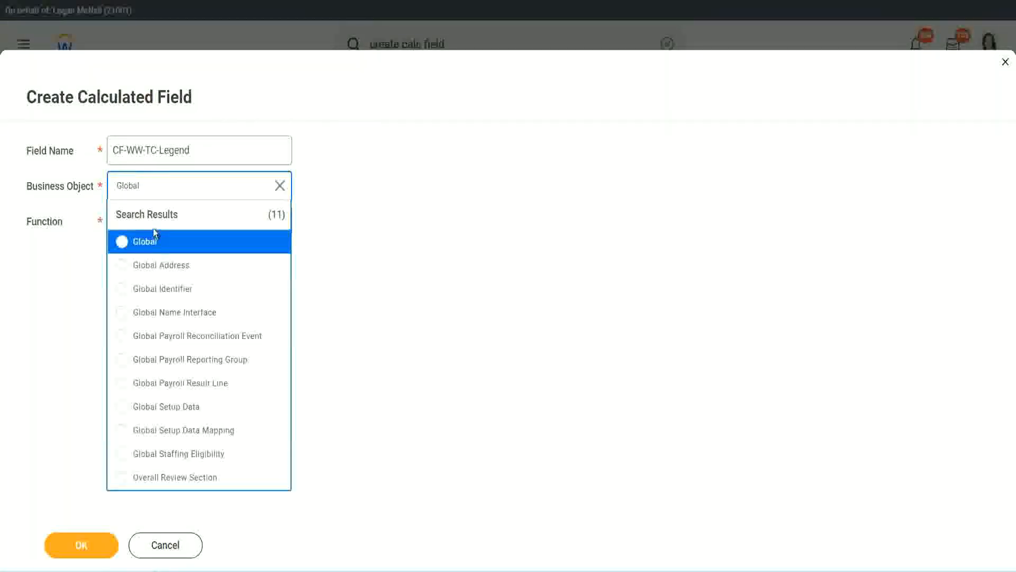
pyautogui.click(151, 243)
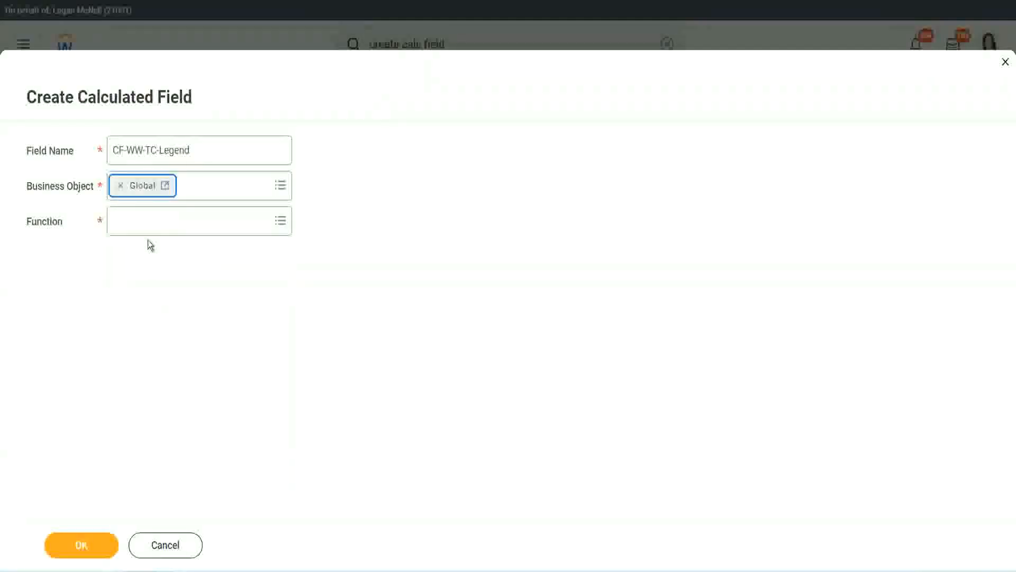
pyautogui.click(146, 219)
pyautogui.write('tc')
pyautogui.press('Return')
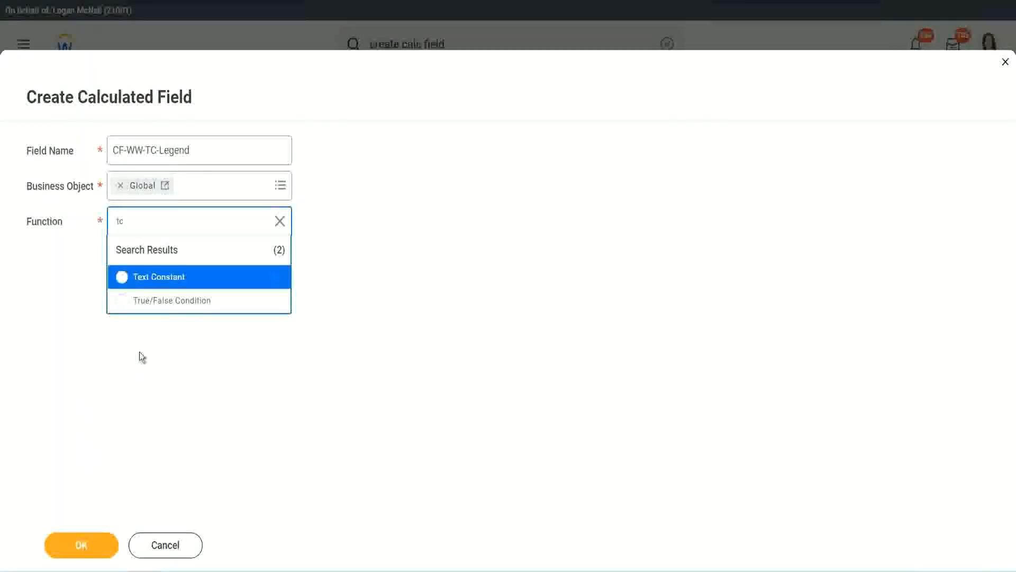
pyautogui.click(199, 278)
pyautogui.click(75, 547)
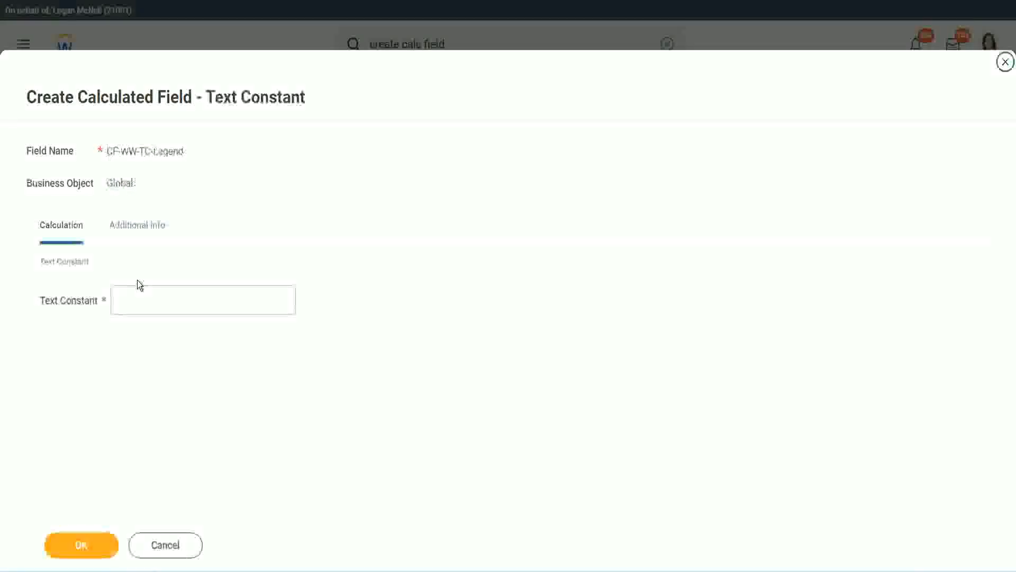
# - Enter Legend as the text constant and save the return field for the greater than 31 years condition
pyautogui.click(132, 301)
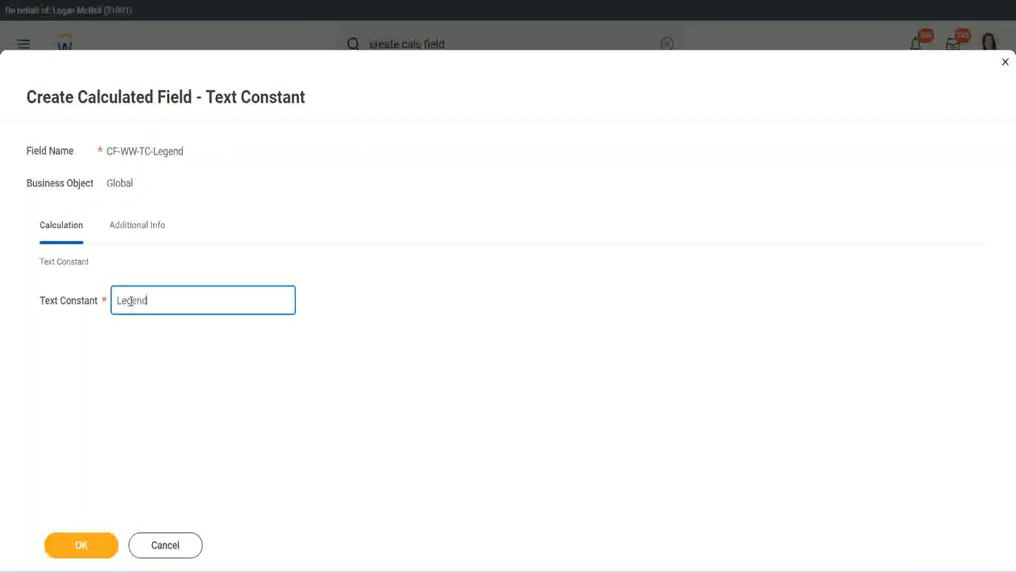
pyautogui.write('Legend')
pyautogui.click(85, 547)
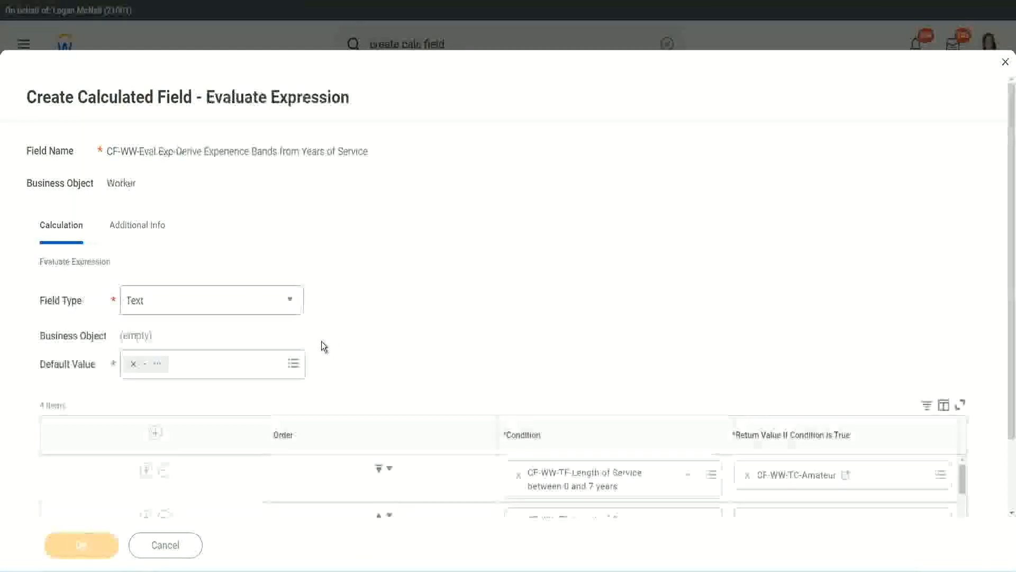
# - Review the four conditions with their return values and save the Evaluate Expression calculated field
pyautogui.scroll(-3, 538, 283)
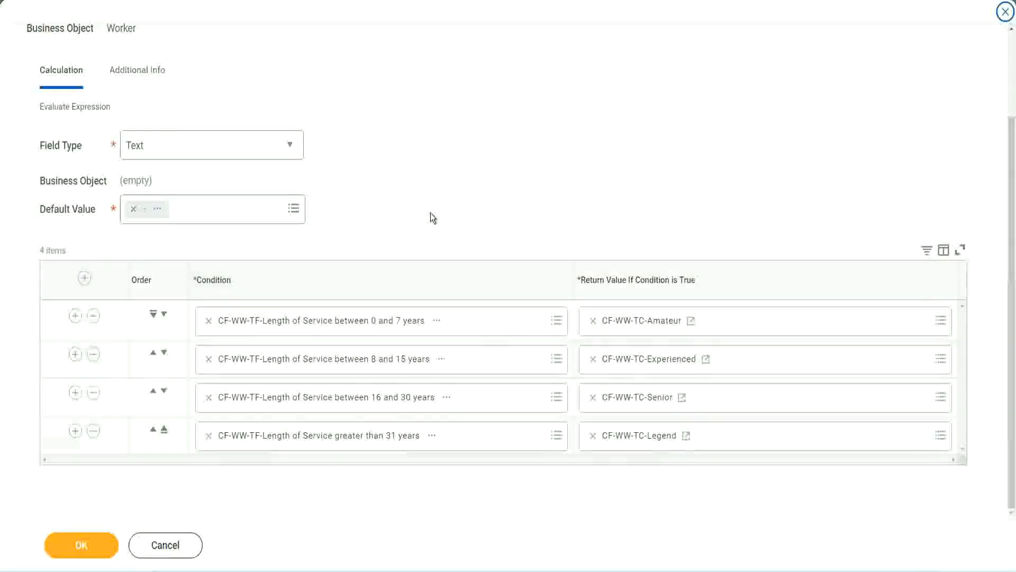
pyautogui.scroll(3, 431, 213)
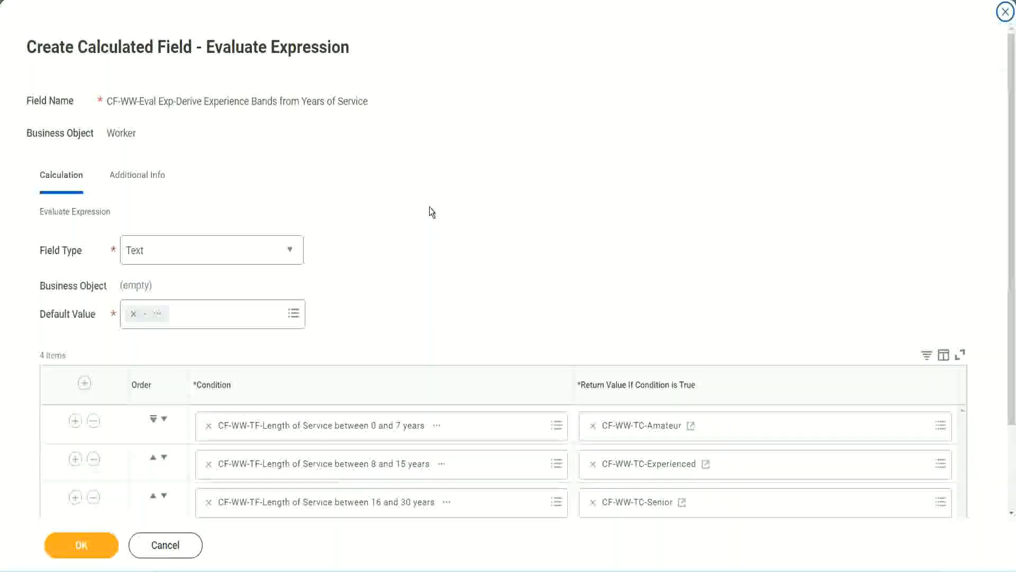
pyautogui.scroll(-2, 430, 208)
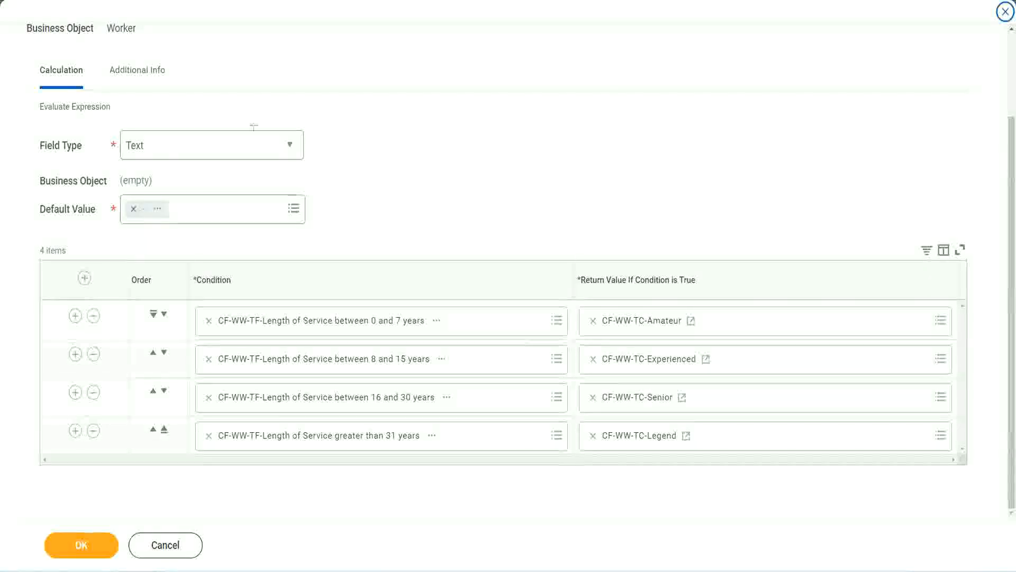
pyautogui.moveTo(651, 149); pyautogui.dragTo(660, 255)
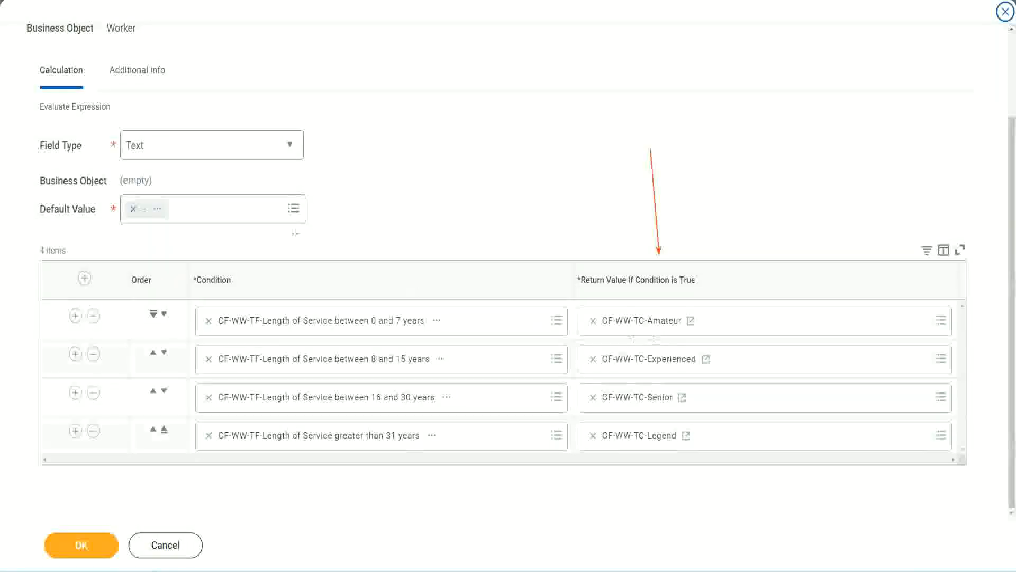
pyautogui.moveTo(126, 91); pyautogui.dragTo(130, 128)
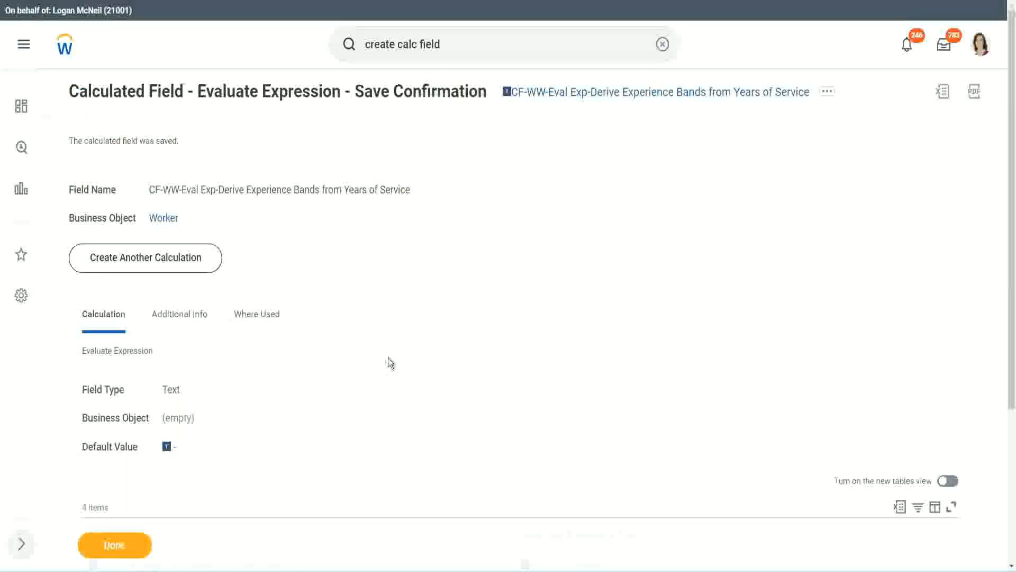
# - Check the saved calculated field's conditions and copy its name, CF-WW-Eval Exp-Derive Experience Bands from Years of Service
pyautogui.scroll(-4, 389, 358)
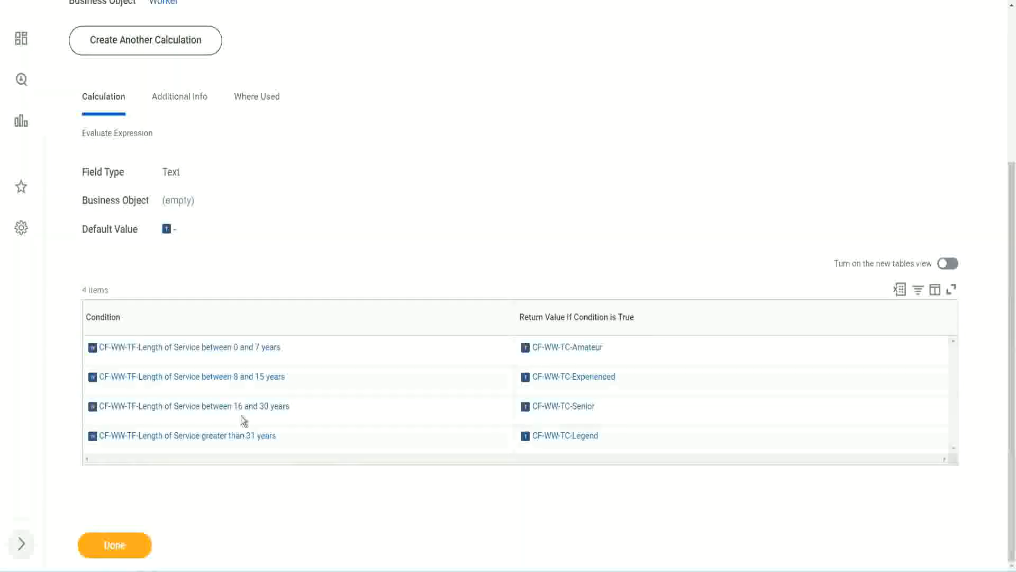
pyautogui.scroll(4, 284, 315)
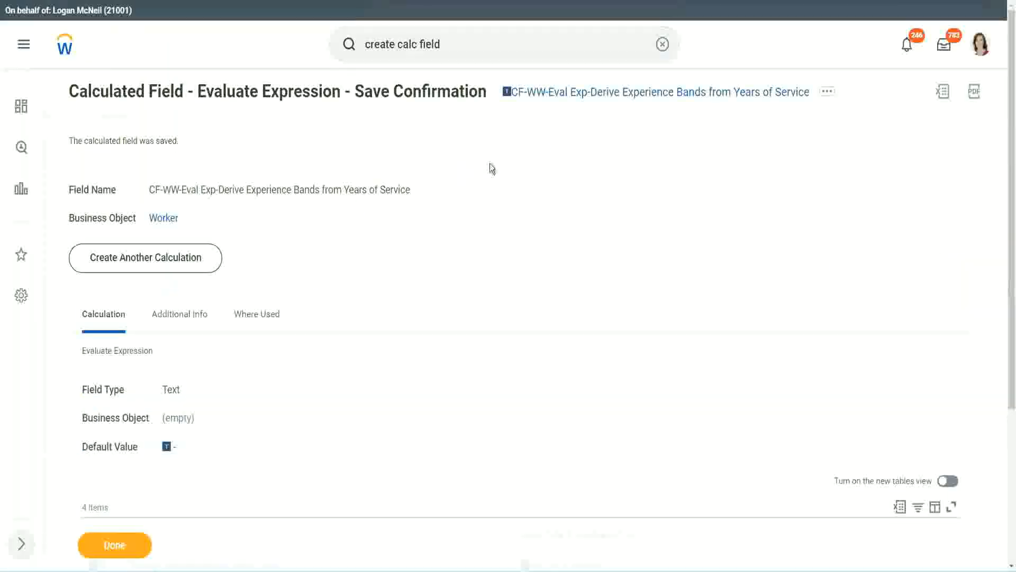
pyautogui.rightClick(596, 100)
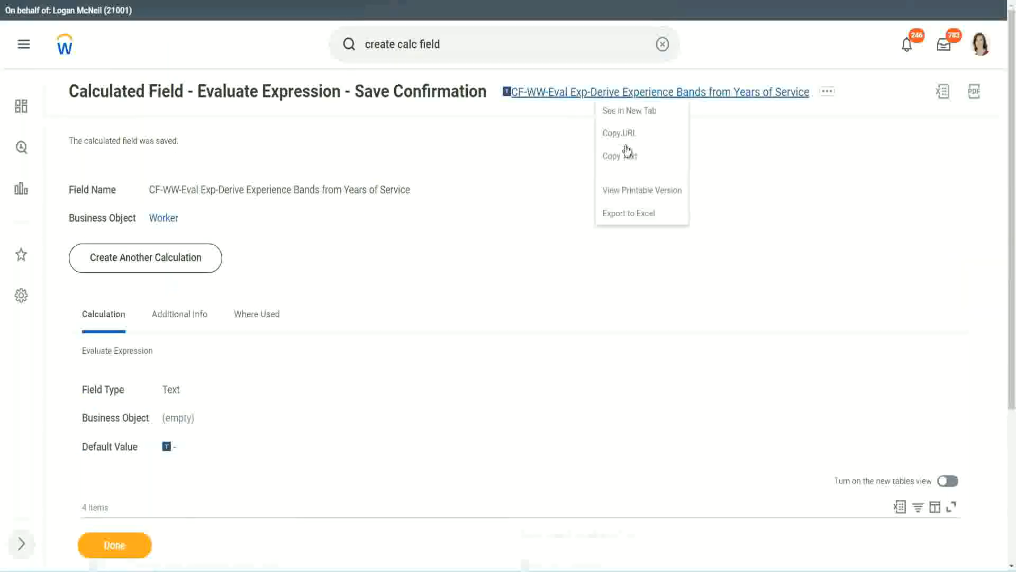
pyautogui.click(626, 162)
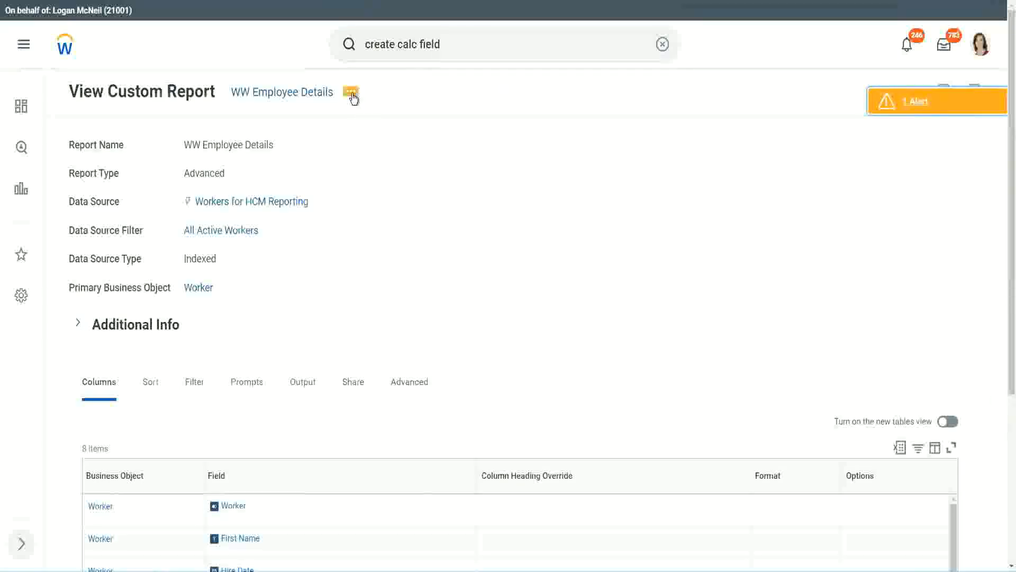
# - Open the custom report WW Employee Details for editing
pyautogui.click(353, 99)
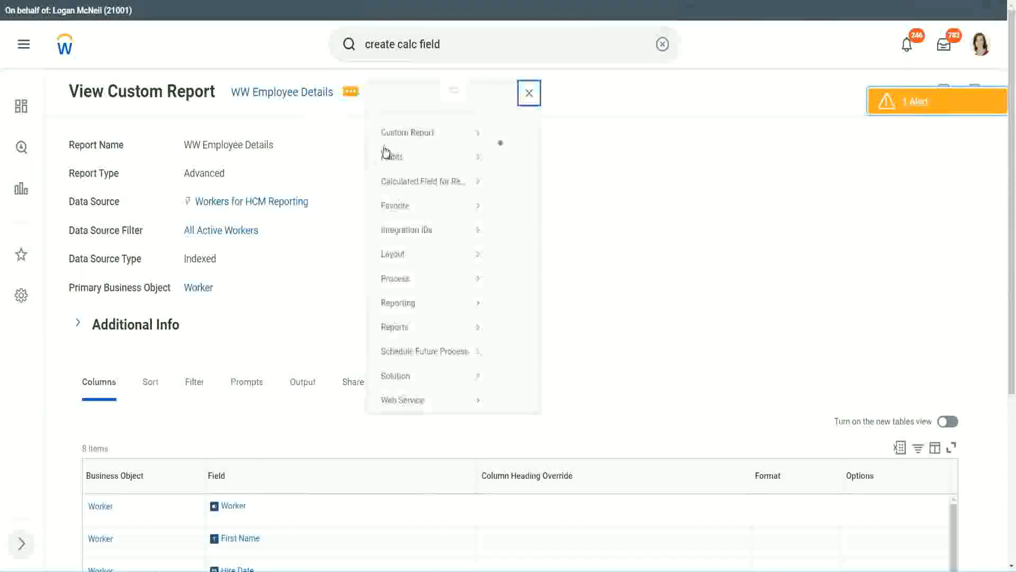
pyautogui.moveTo(415, 152)
pyautogui.click(512, 150)
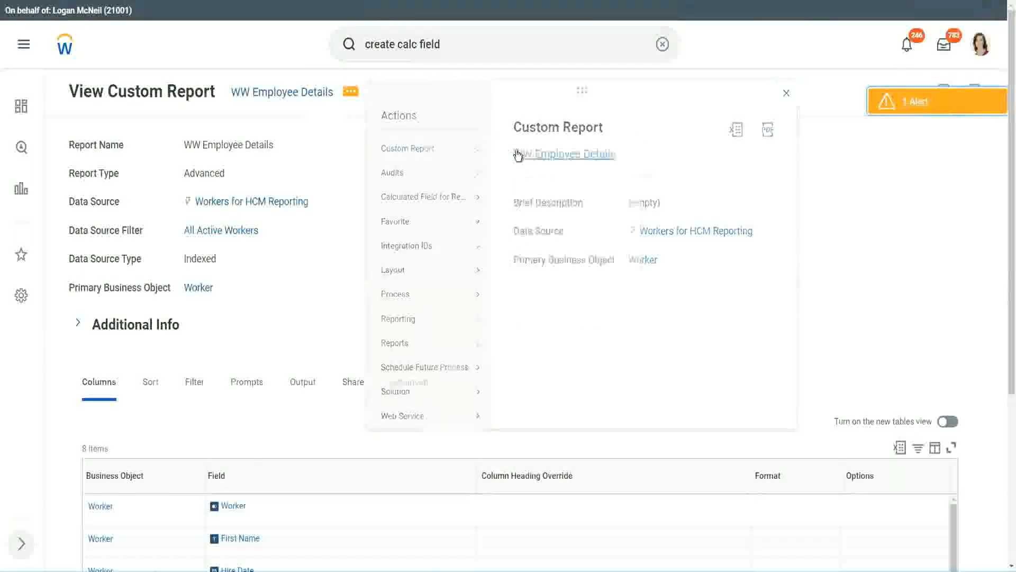
# - Add a Worker row at the end of the report's columns and remove the CF-WW-Substring Text column headed Years of Service
pyautogui.scroll(-4, 370, 228)
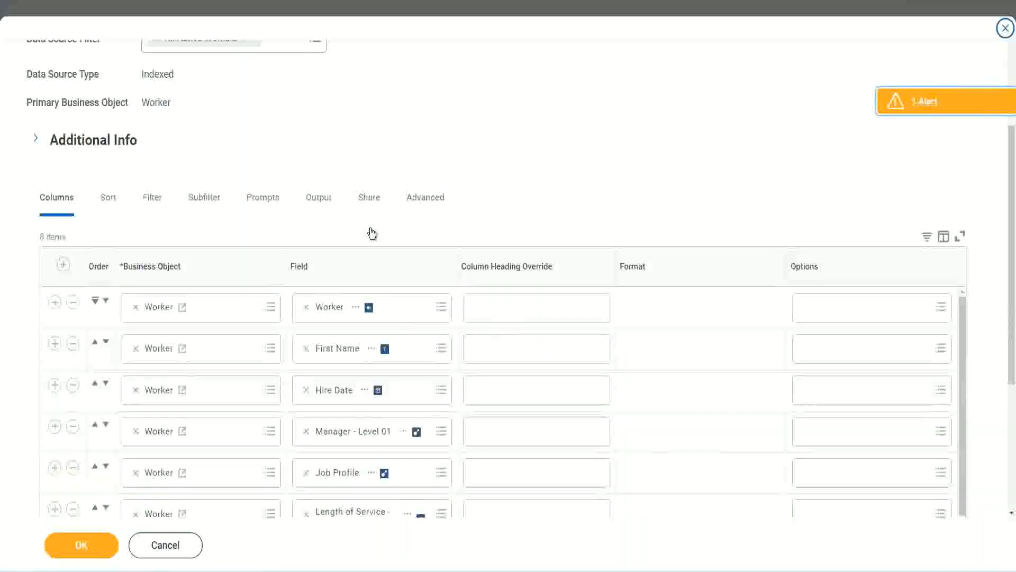
pyautogui.scroll(-2, 373, 231)
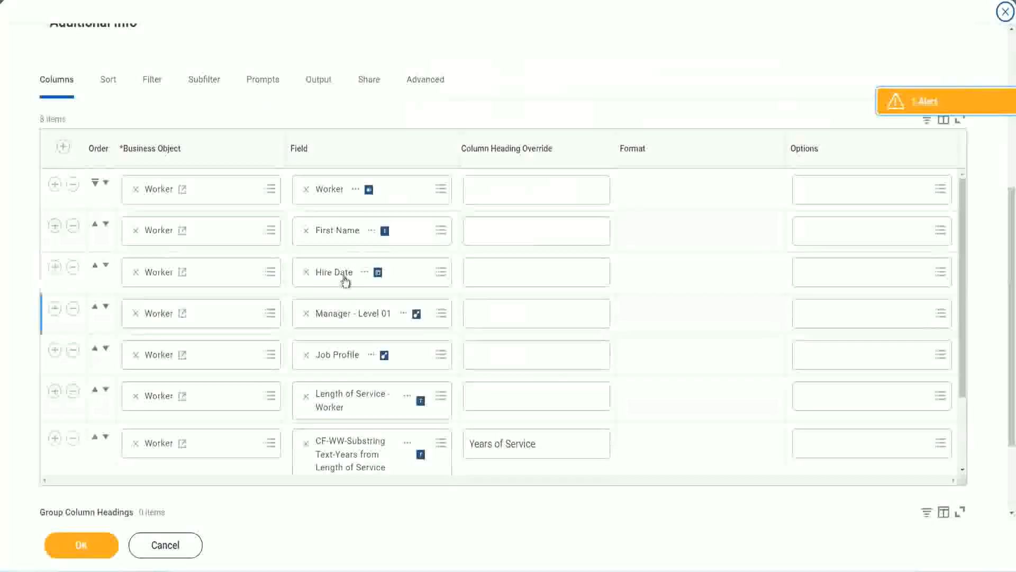
pyautogui.click(56, 439)
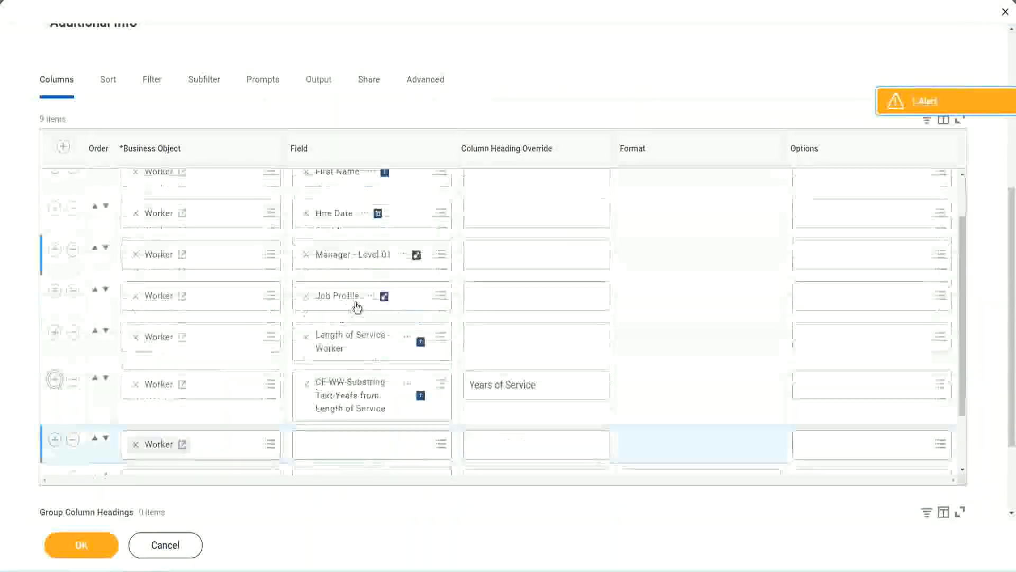
pyautogui.scroll(-4, 371, 317)
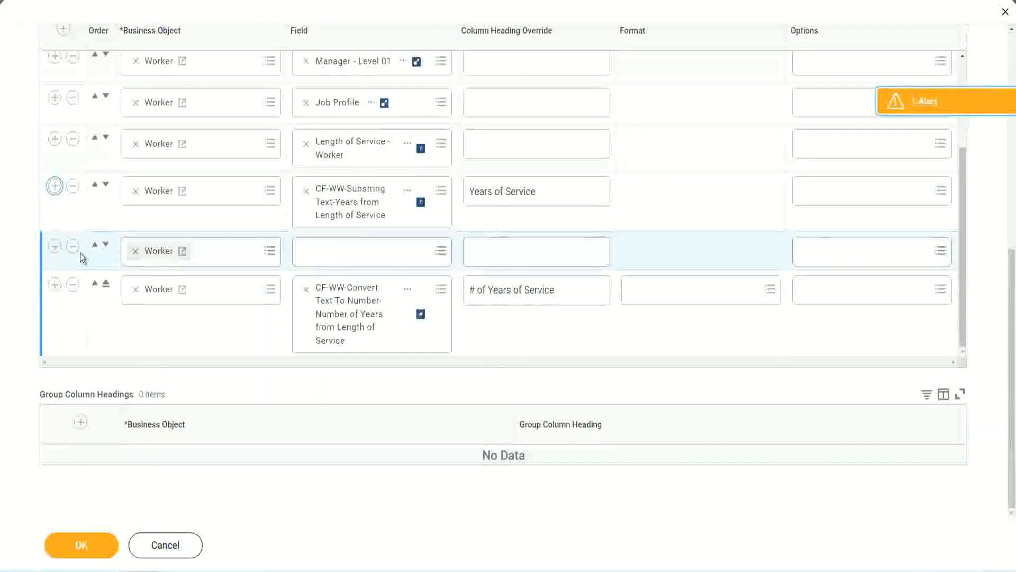
pyautogui.click(106, 246)
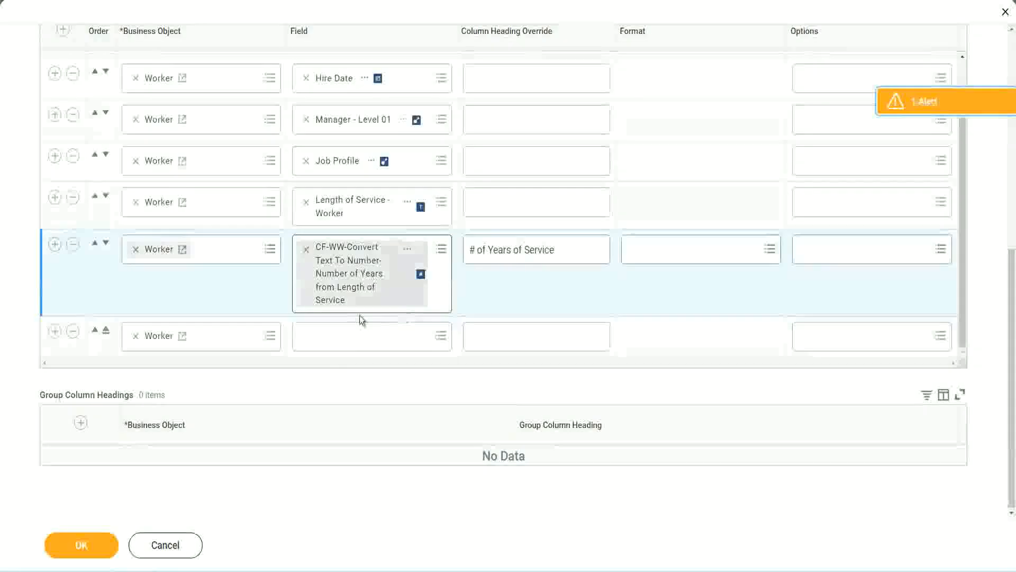
# - Set the last row's field to CF-WW-Eval Exp-Derive Experience Bands from Years of Service, override its column heading with Experience Bands, and save the report
pyautogui.click(332, 340)
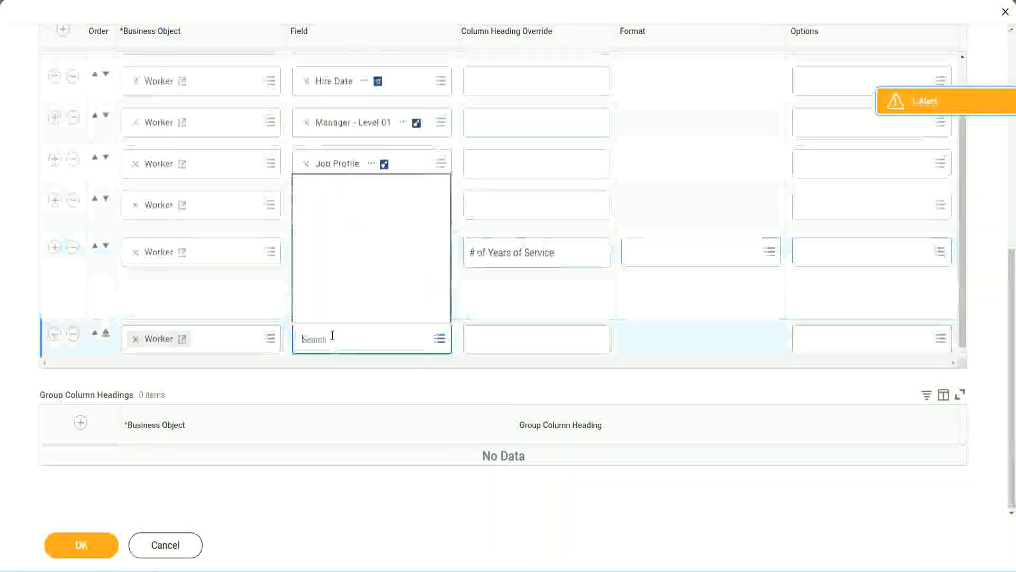
pyautogui.hotkey('ctrl', 'v')
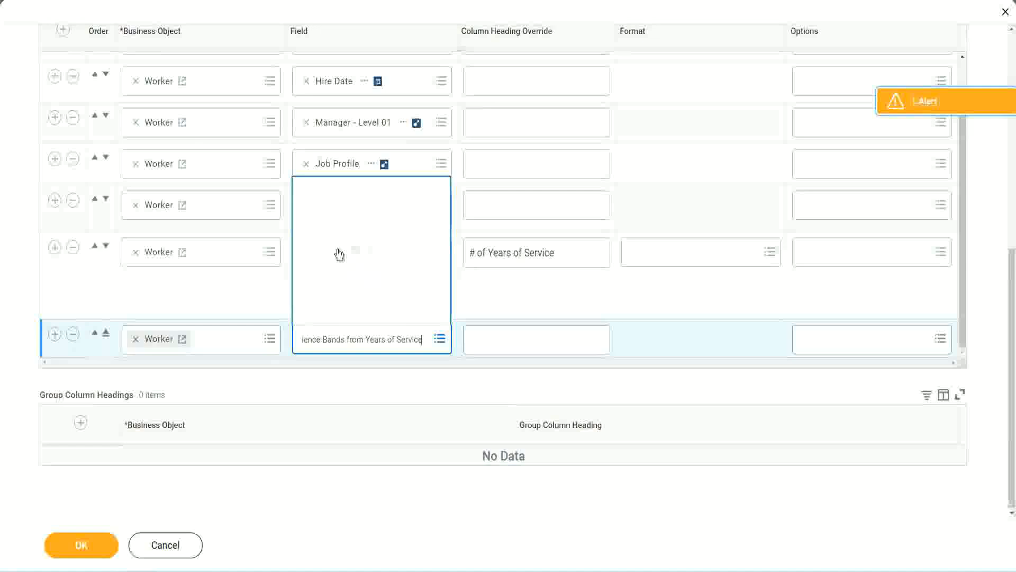
pyautogui.click(518, 305)
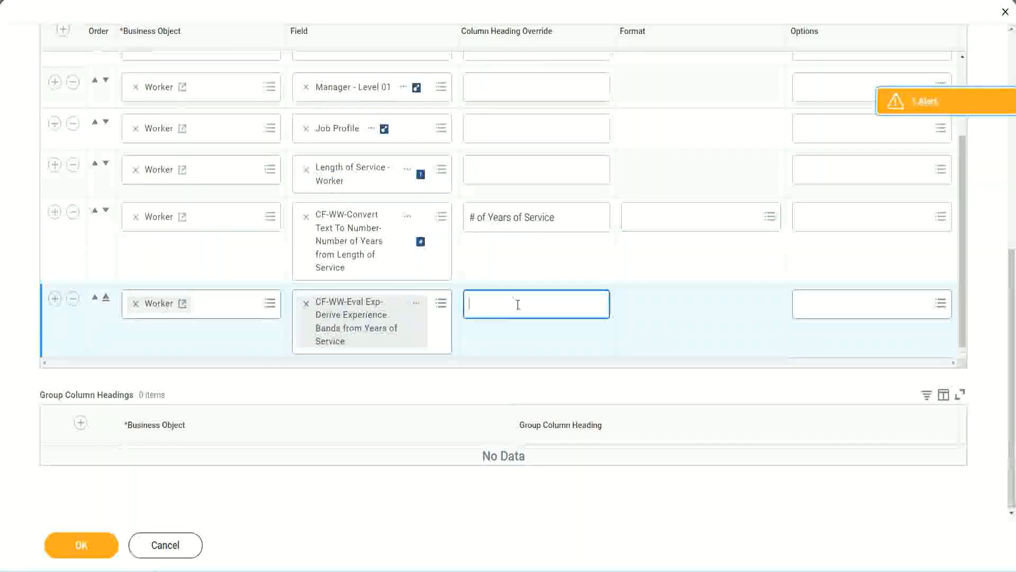
pyautogui.write('Ex')
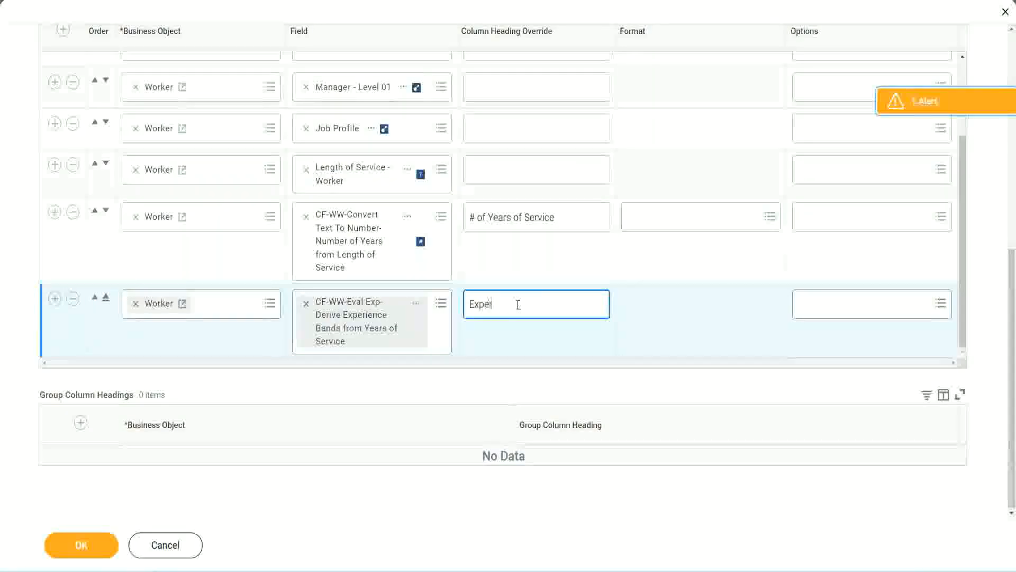
pyautogui.write('perience B')
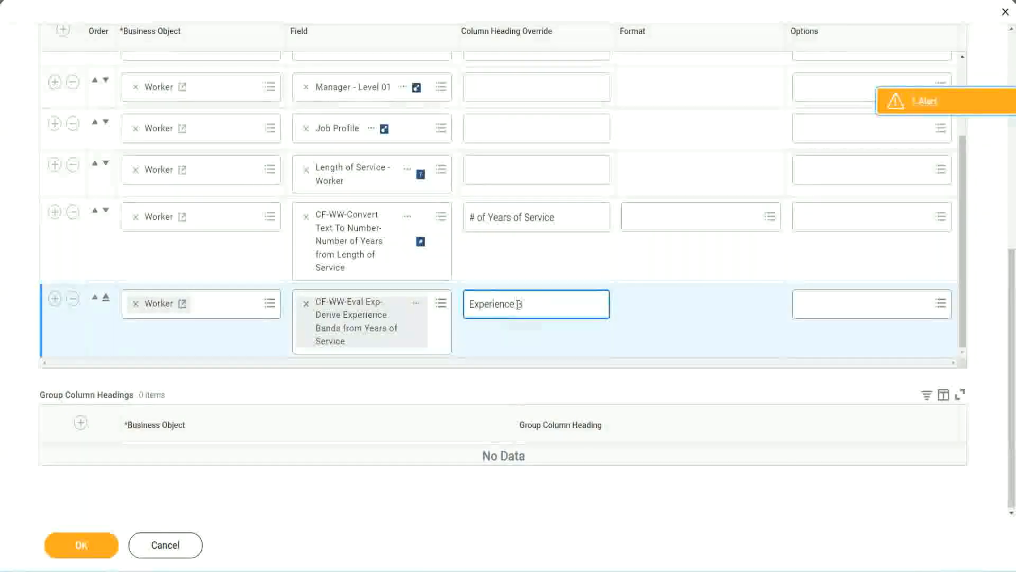
pyautogui.write('ands')
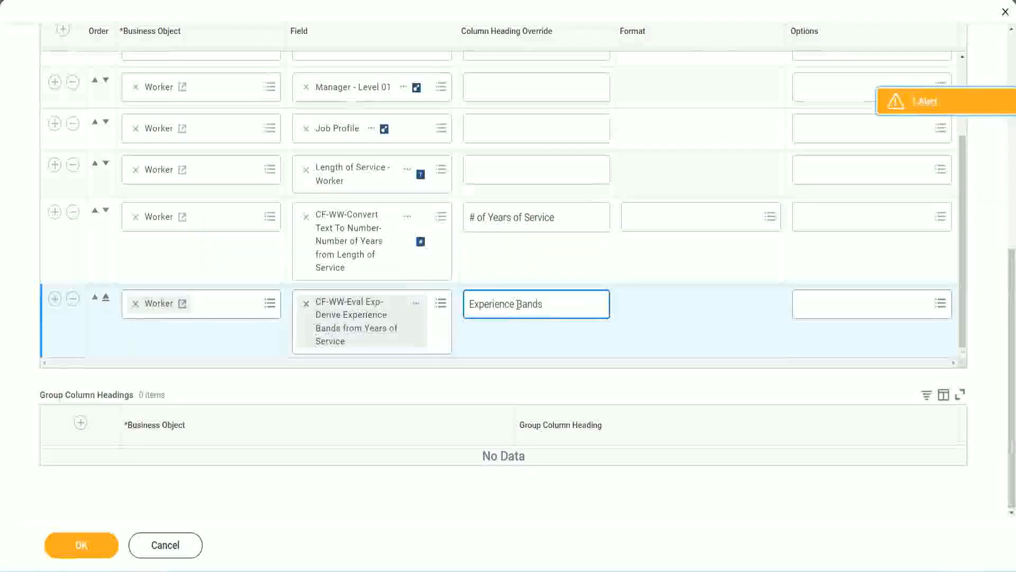
pyautogui.click(98, 547)
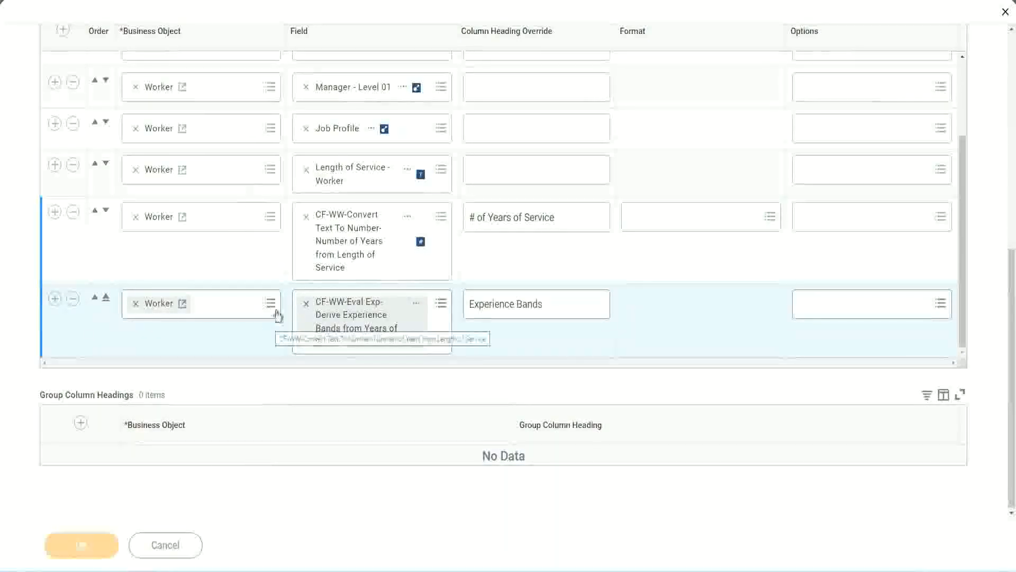
# - Run the WW Employee Details report with the worker type, employee type and contingent worker type prompts left blank
pyautogui.scroll(-5, 276, 392)
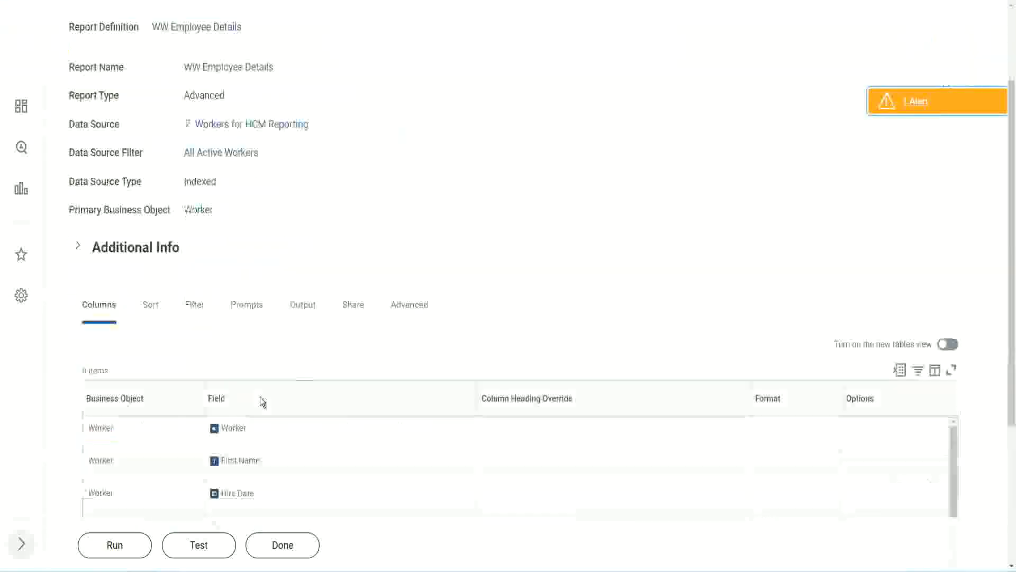
pyautogui.click(113, 544)
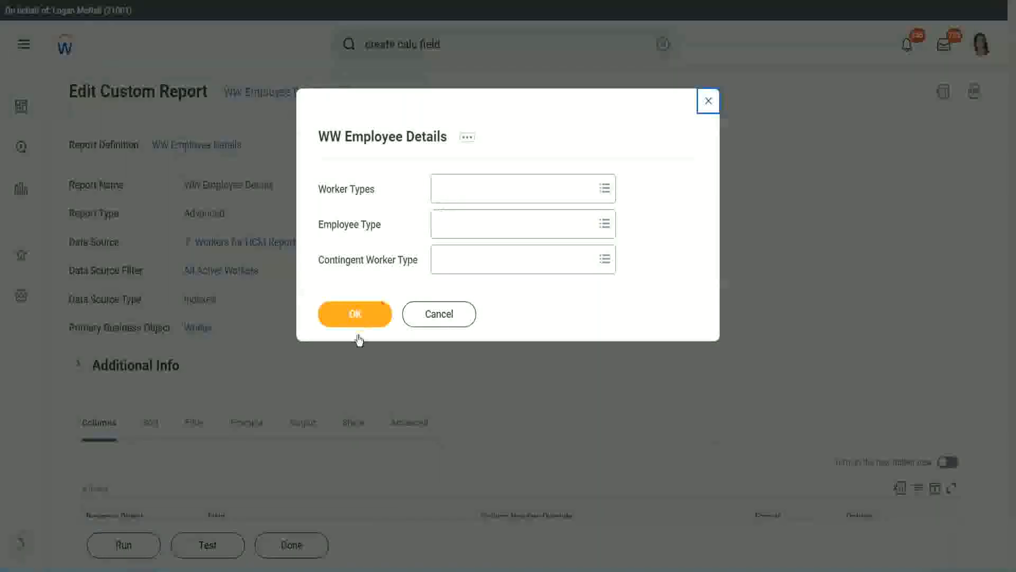
pyautogui.click(375, 310)
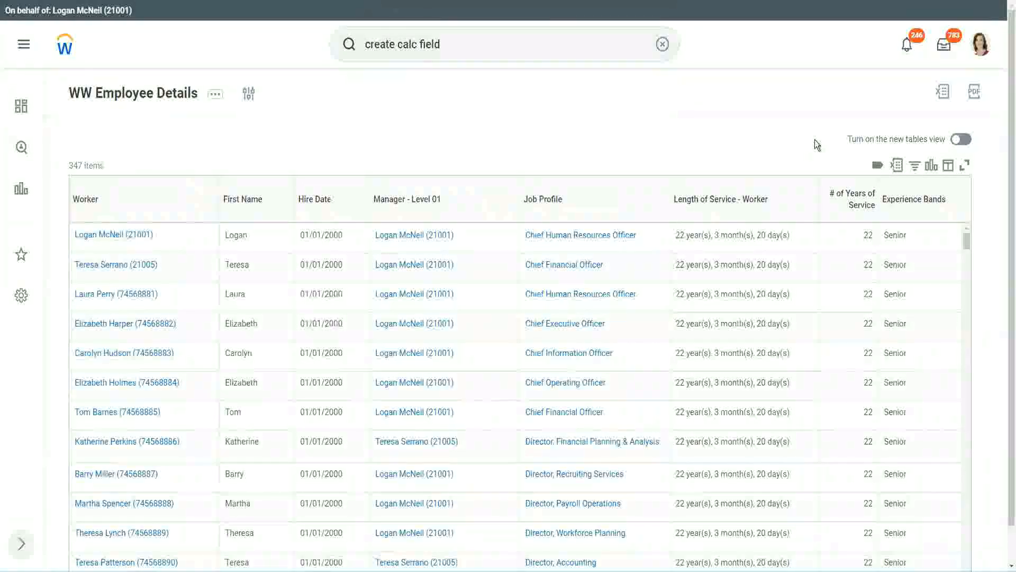
pyautogui.scroll(-1, 816, 142)
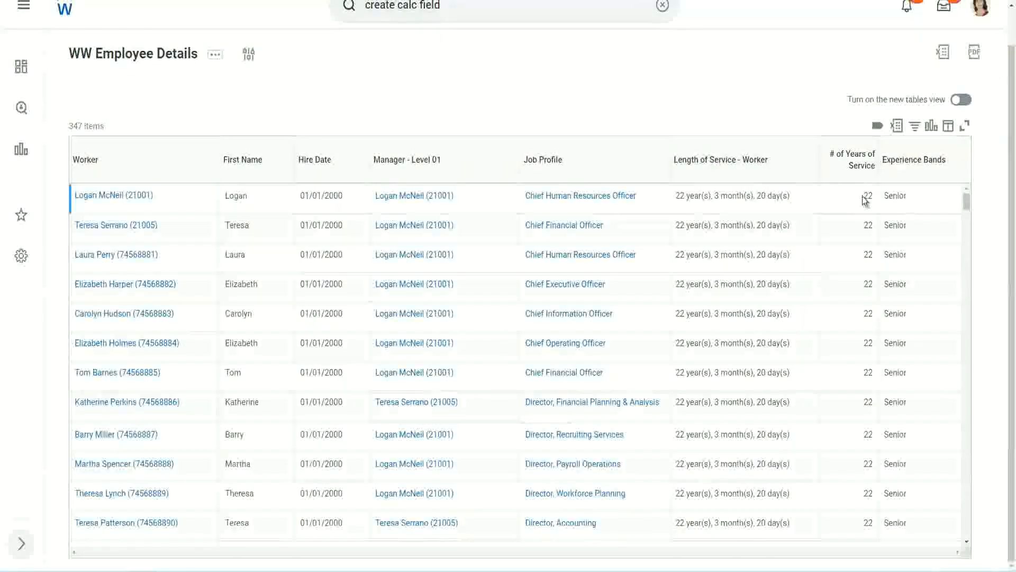
# - Check the first worker's years of service, then switch to Notepad++ and compare it with the 16 - 30 years Senior band
pyautogui.moveTo(862, 196); pyautogui.dragTo(874, 195)
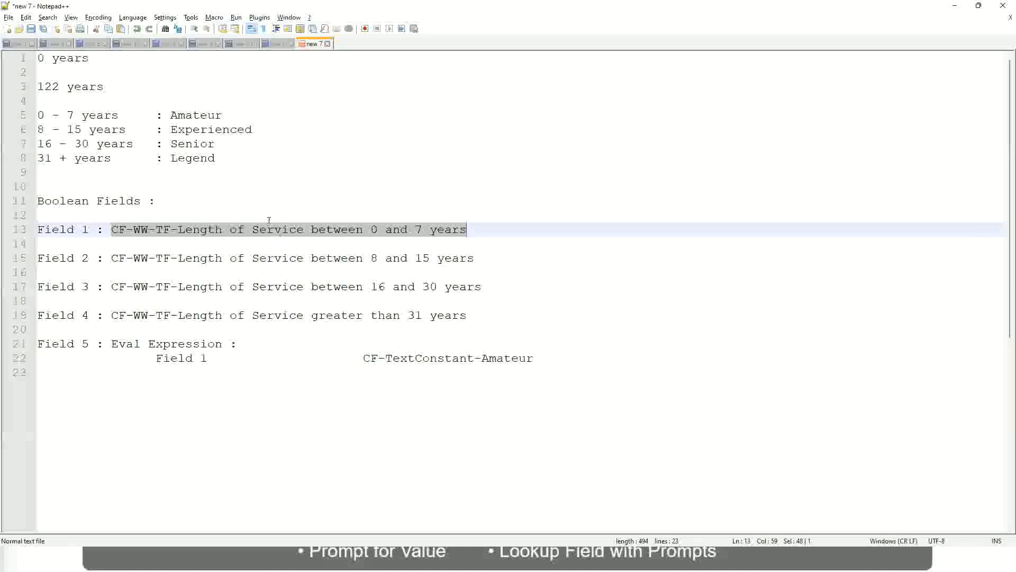
pyautogui.click(175, 185)
pyautogui.click(170, 143)
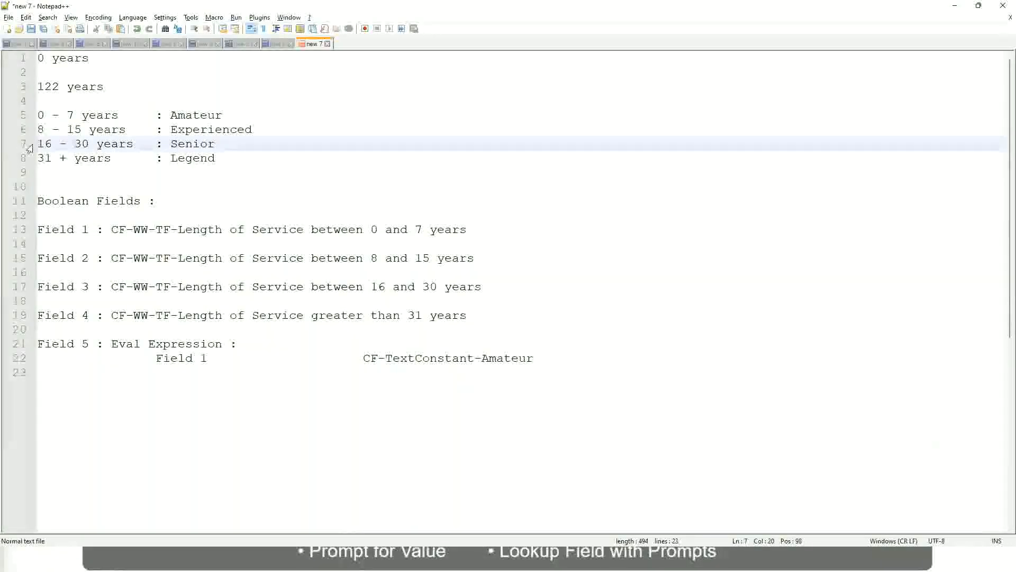
pyautogui.moveTo(38, 146); pyautogui.dragTo(96, 146)
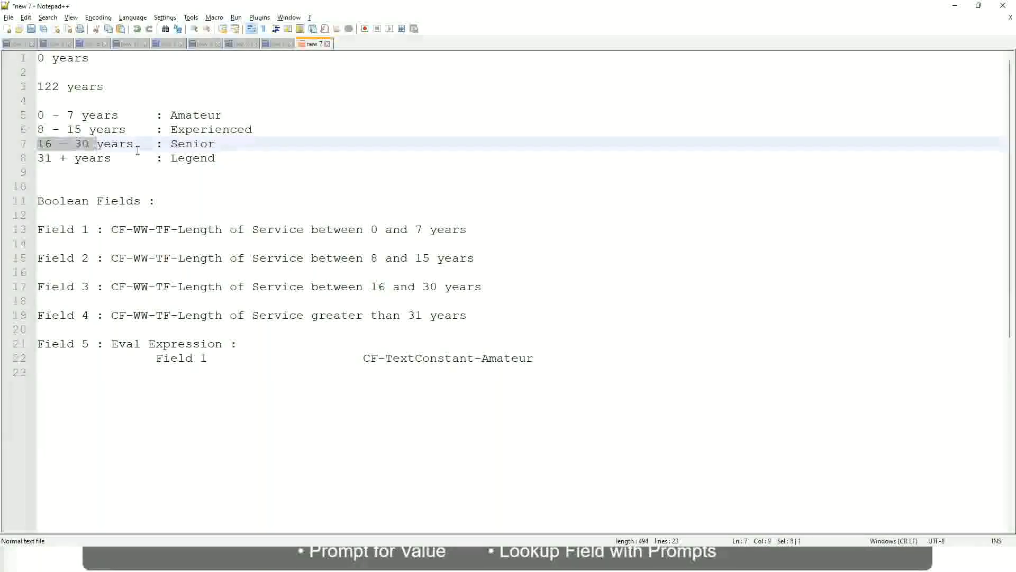
pyautogui.doubleClick(188, 146)
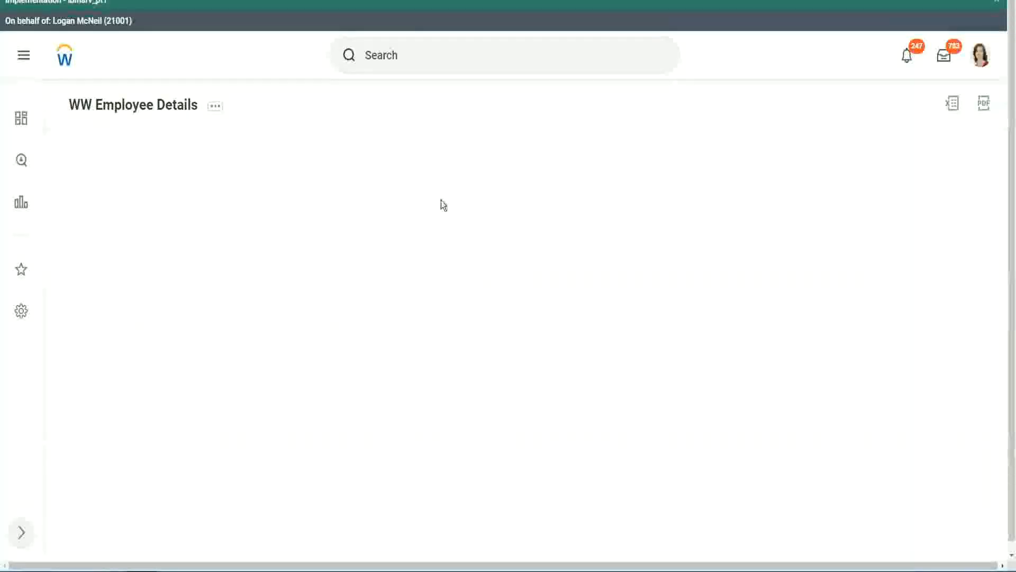
# - Switch back to the Workday report and compare the # of Years of Service and Experience Bands columns across the workers
pyautogui.scroll(-2, 875, 319)
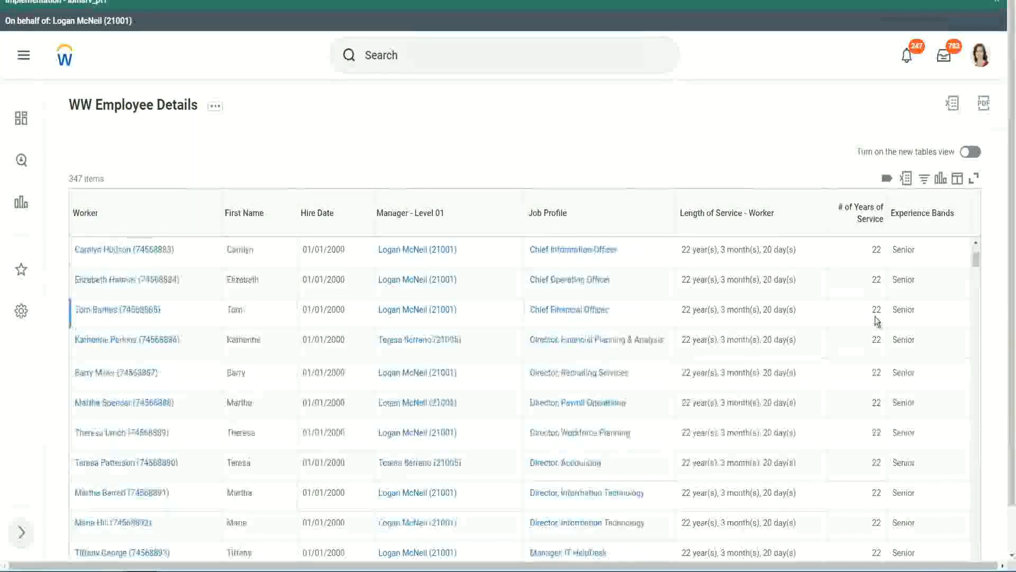
pyautogui.scroll(-5, 879, 323)
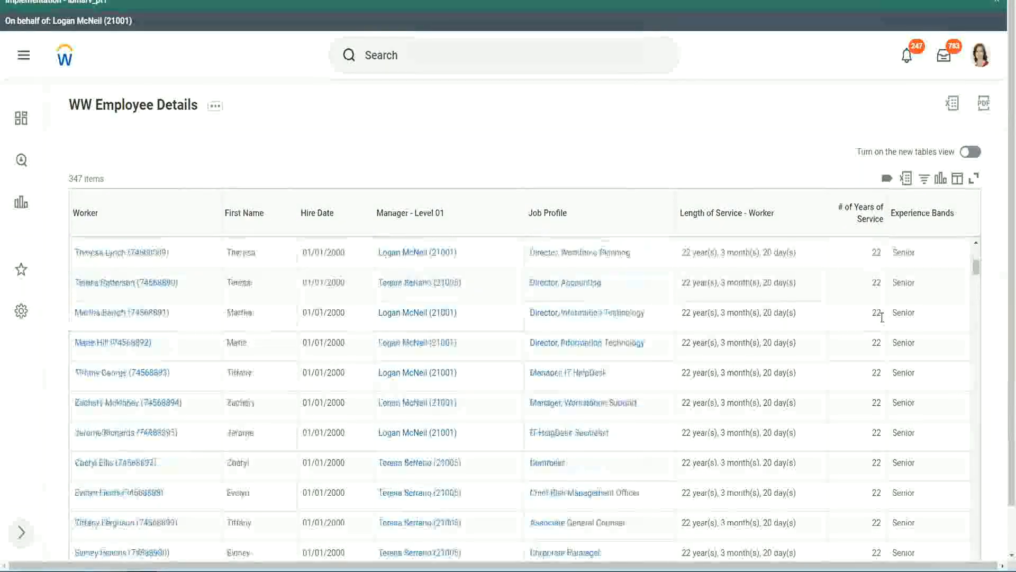
pyautogui.scroll(-5, 885, 339)
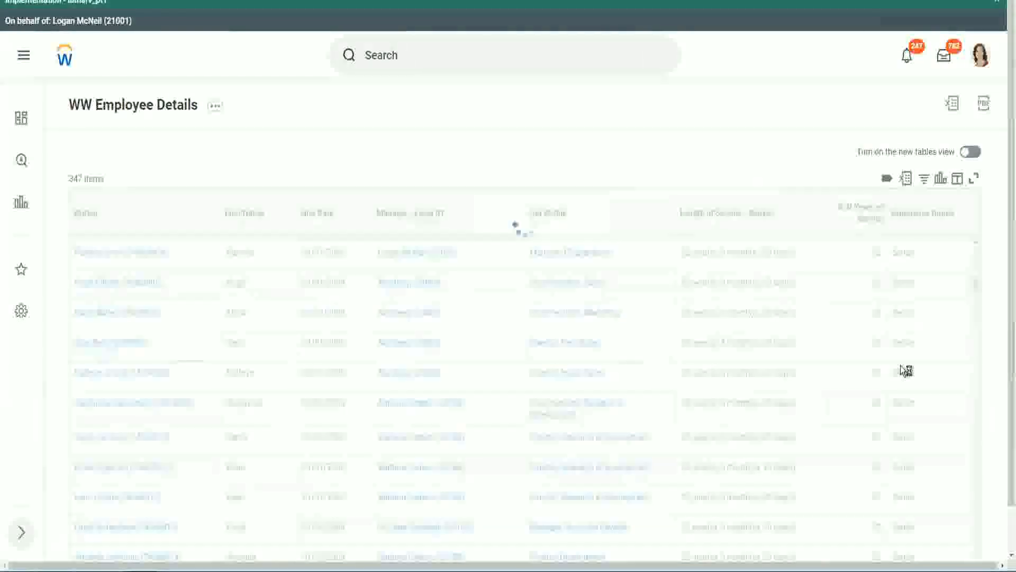
pyautogui.scroll(-1, 901, 365)
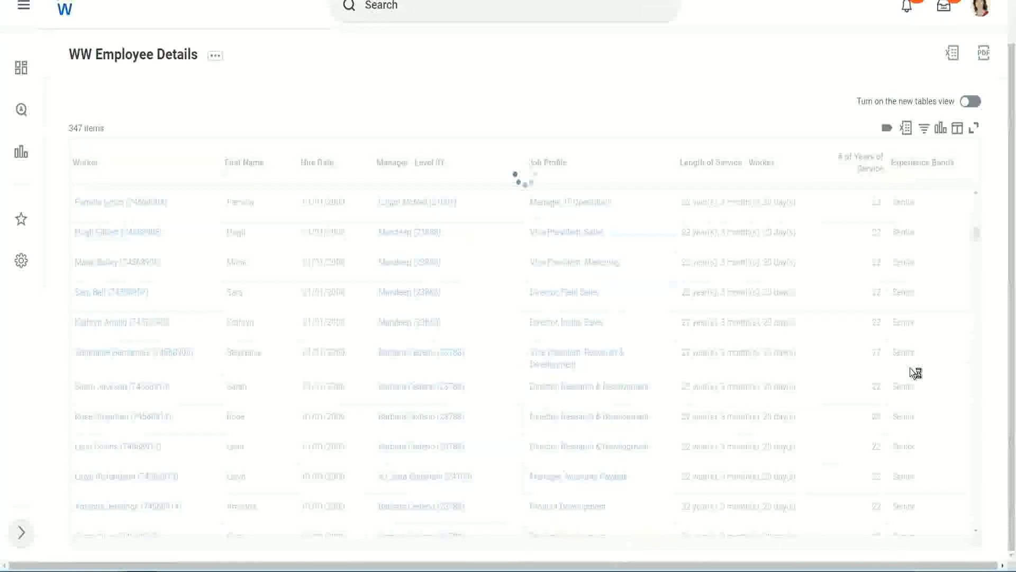
pyautogui.scroll(-3, 942, 299)
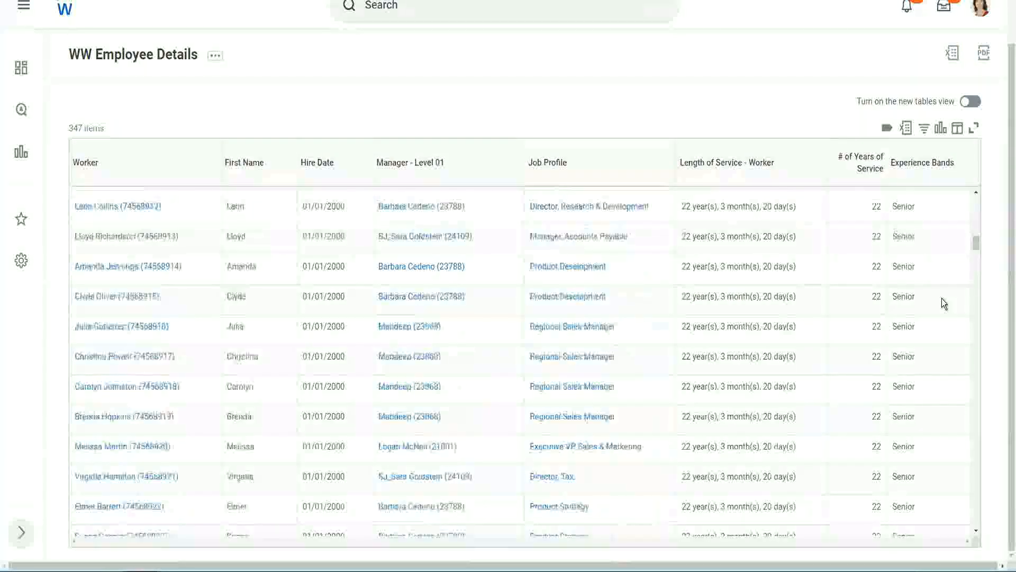
pyautogui.scroll(-2, 942, 298)
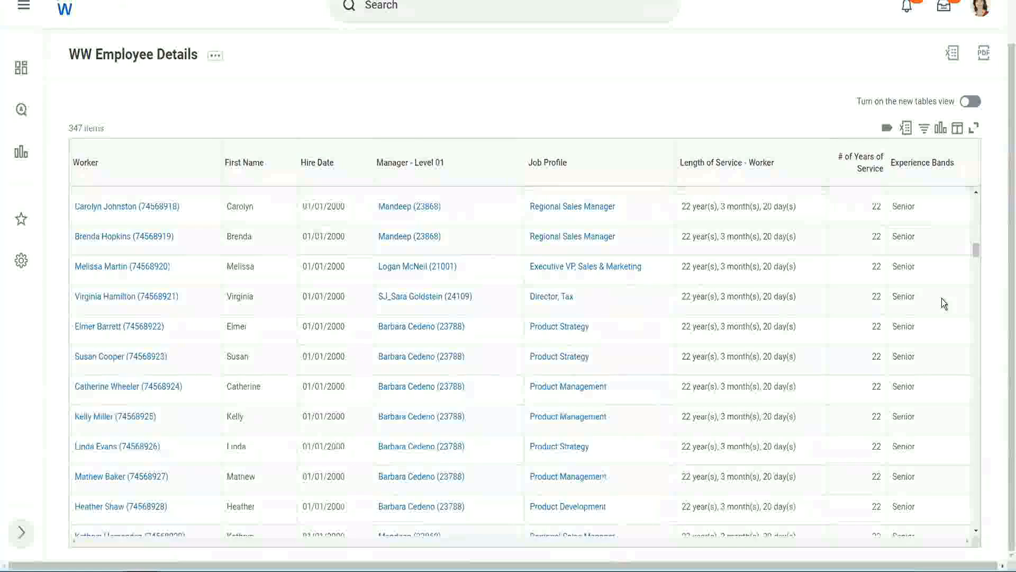
pyautogui.scroll(-5, 942, 297)
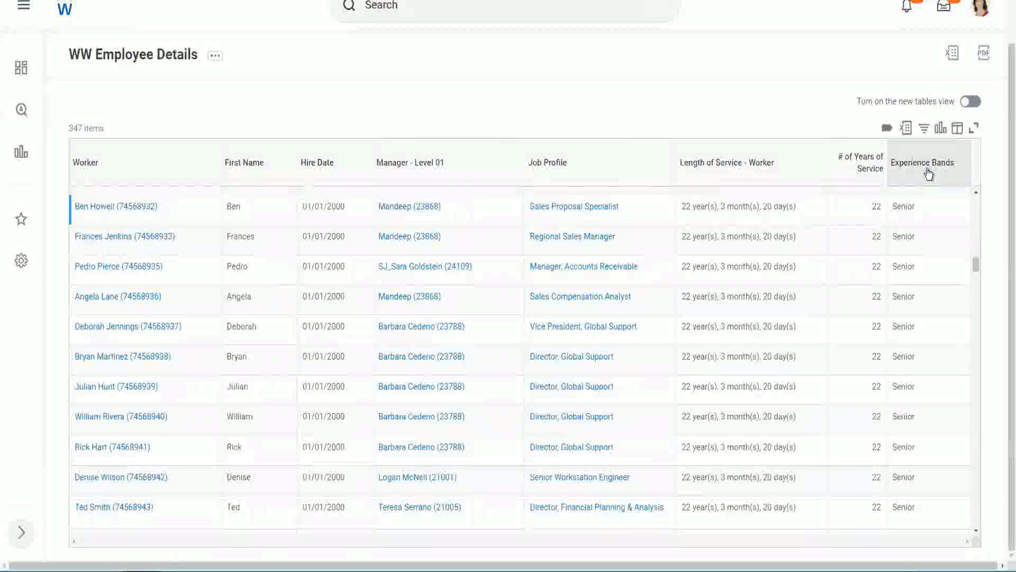
# - Filter the Experience Bands column for values containing Amateur
pyautogui.click(927, 172)
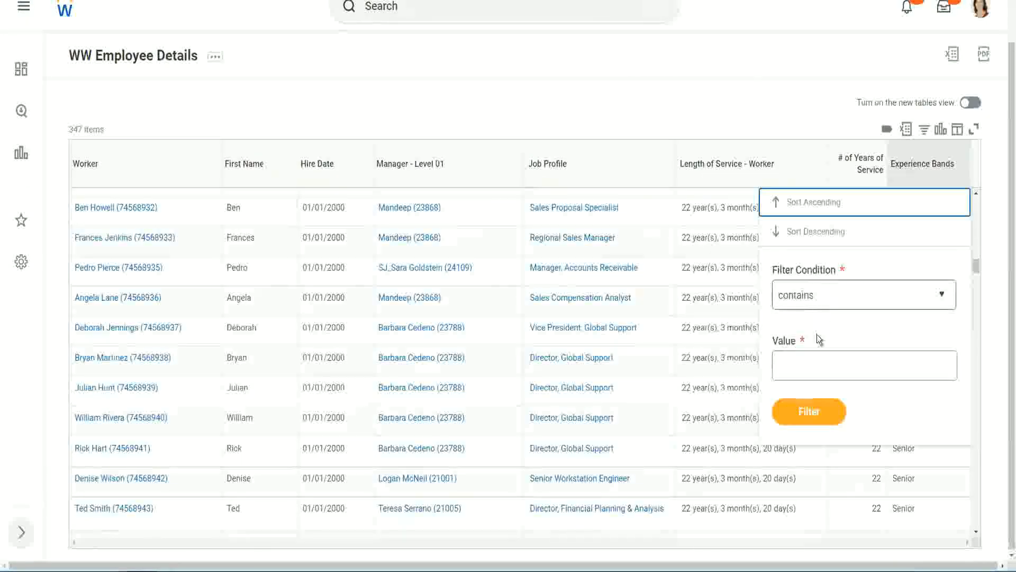
pyautogui.click(806, 356)
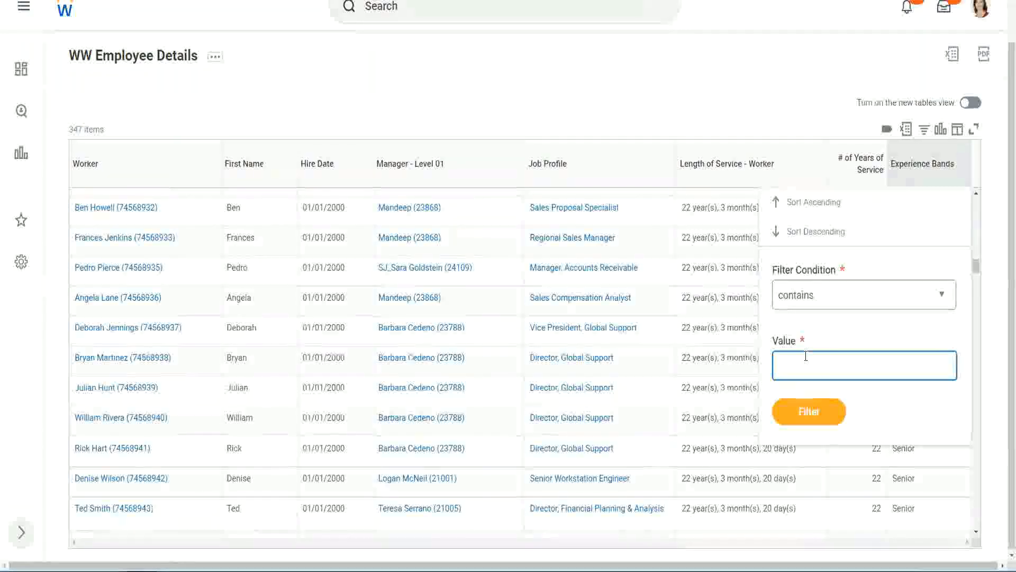
pyautogui.write('Amate')
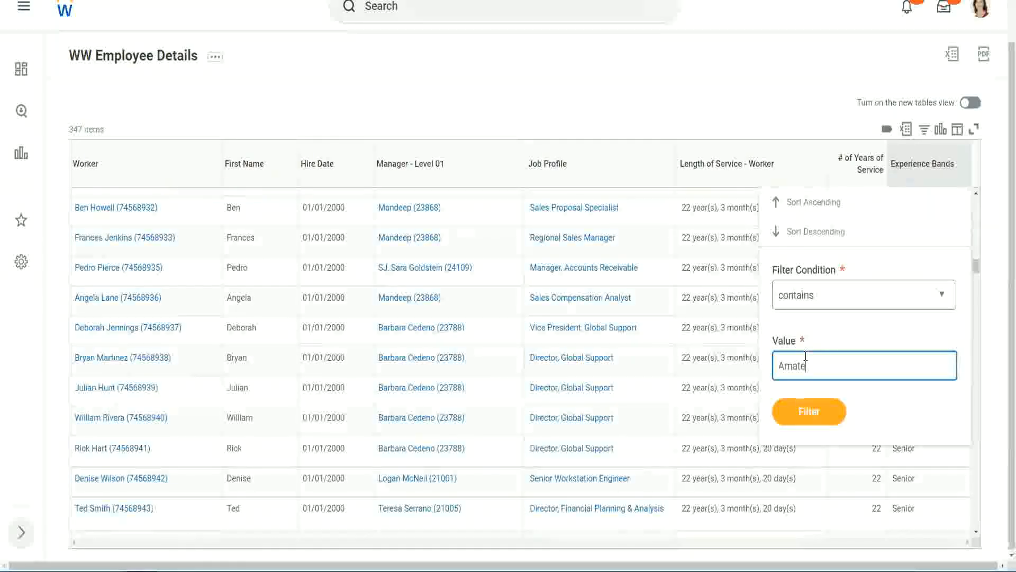
pyautogui.write('ur')
pyautogui.click(802, 415)
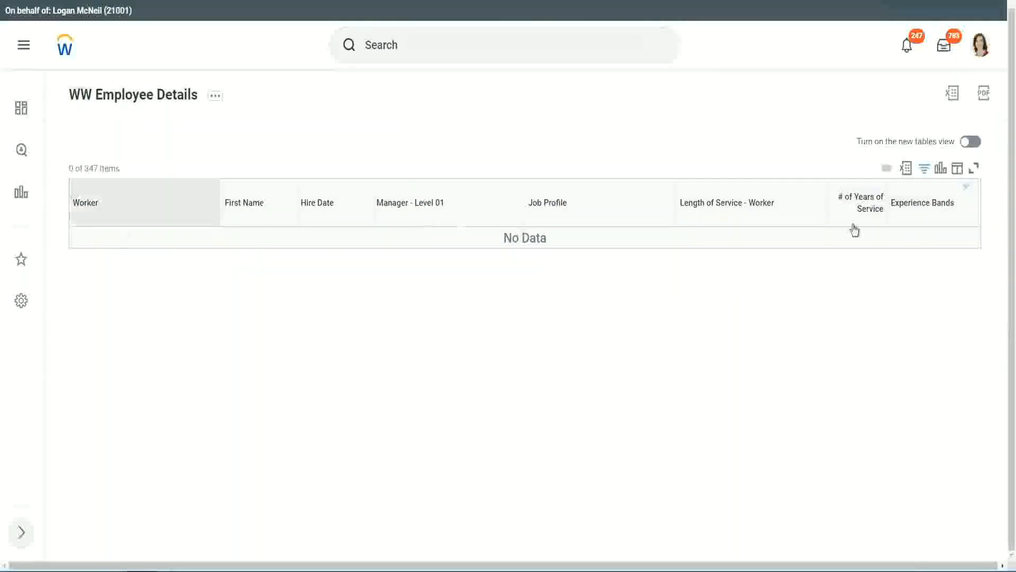
# - Change the Experience Bands column filter to show the Legend workers
pyautogui.click(922, 202)
pyautogui.moveTo(845, 350); pyautogui.dragTo(726, 348)
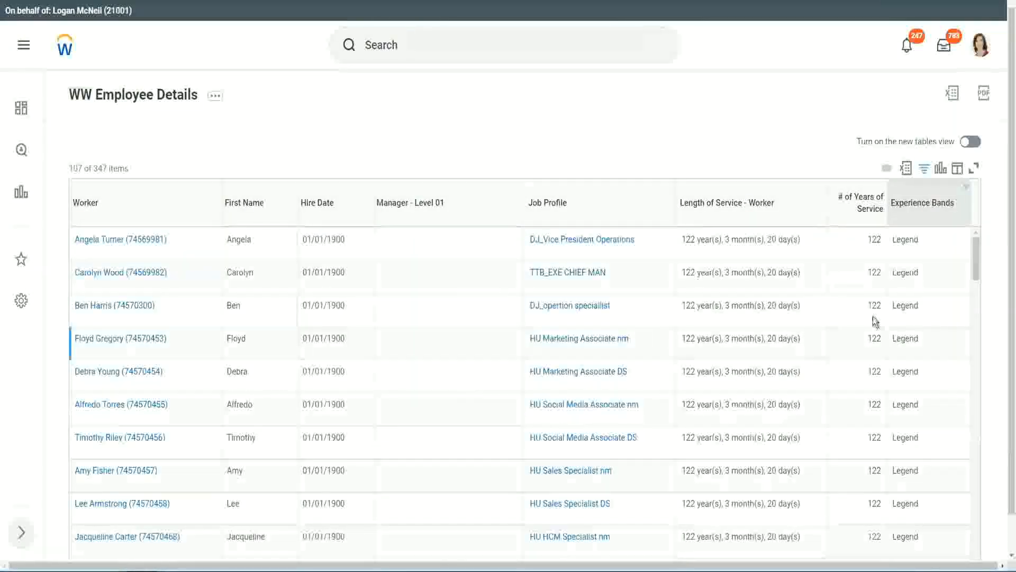
# - Examine the hire dates, years of service and experience bands of the filtered workers through to the end of the list
pyautogui.scroll(-15, 873, 317)
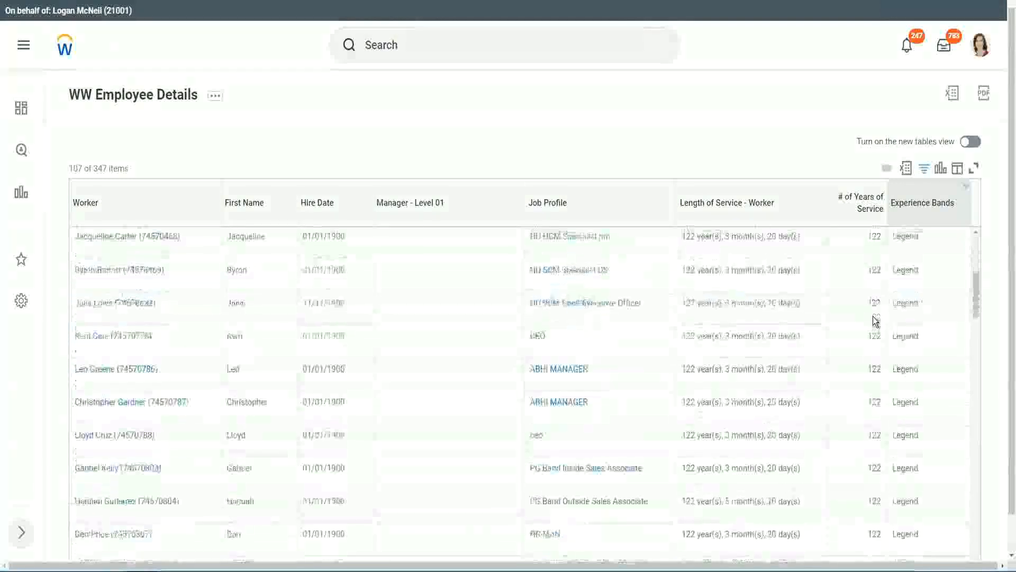
pyautogui.scroll(-3, 873, 316)
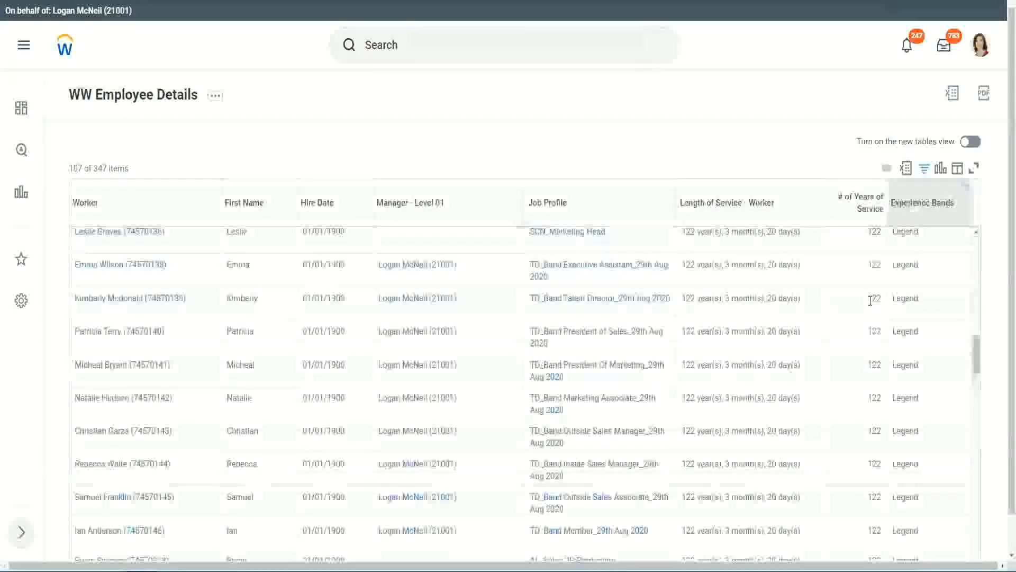
pyautogui.scroll(-10, 872, 302)
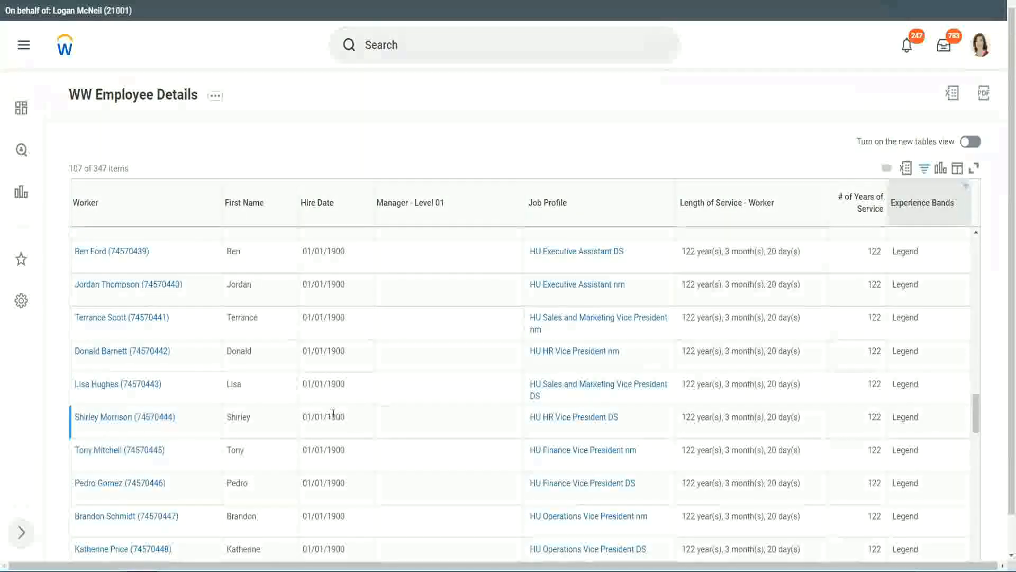
pyautogui.moveTo(327, 418); pyautogui.dragTo(345, 418)
pyautogui.scroll(-5, 865, 398)
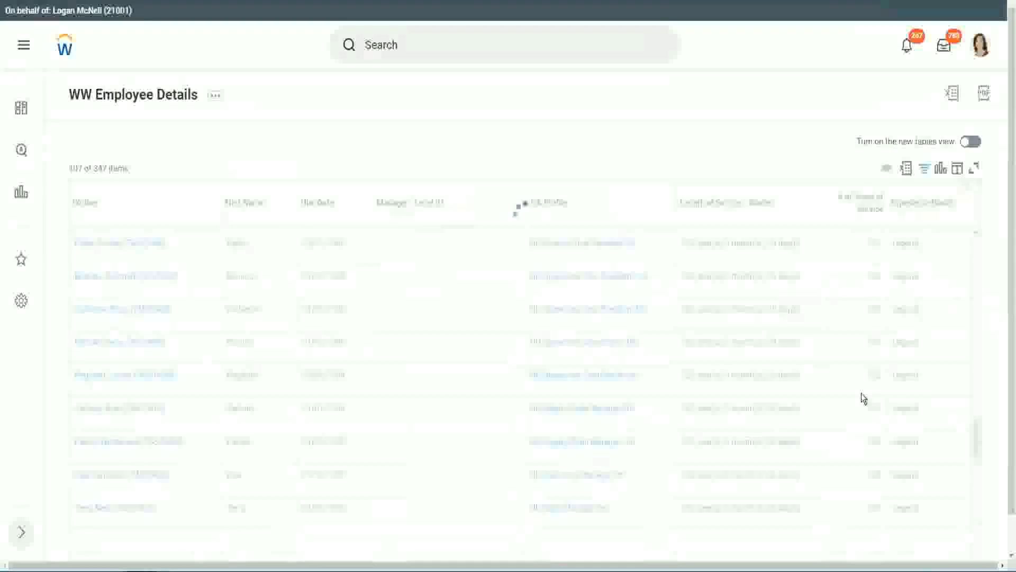
pyautogui.scroll(-5, 861, 393)
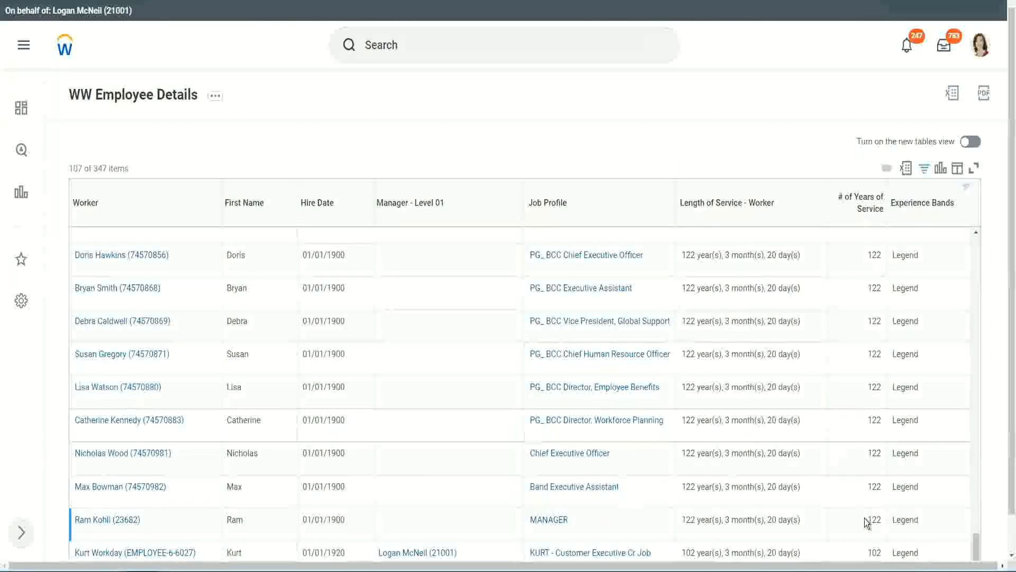
pyautogui.doubleClick(872, 551)
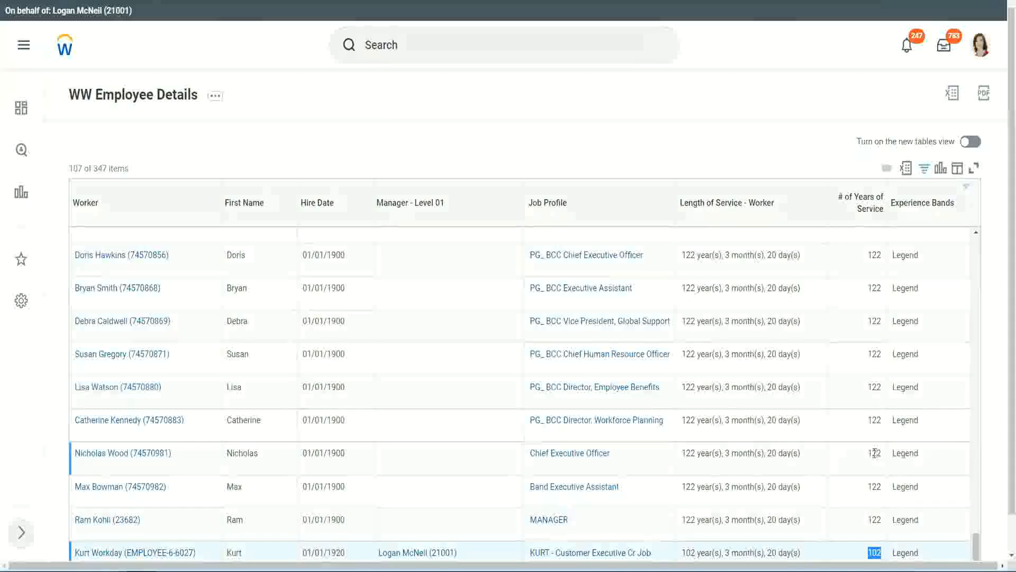
pyautogui.moveTo(875, 453); pyautogui.dragTo(883, 454)
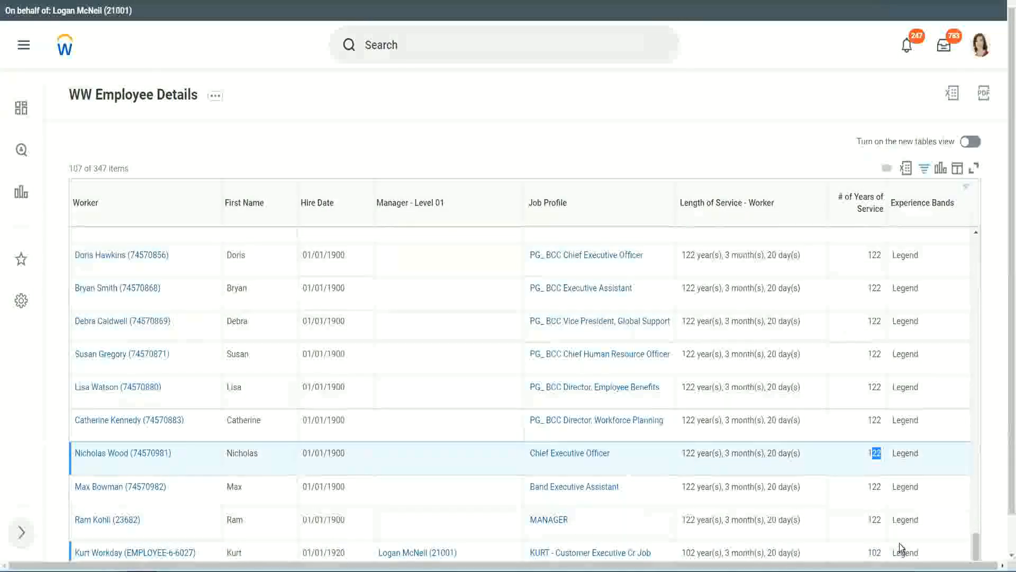
pyautogui.click(854, 422)
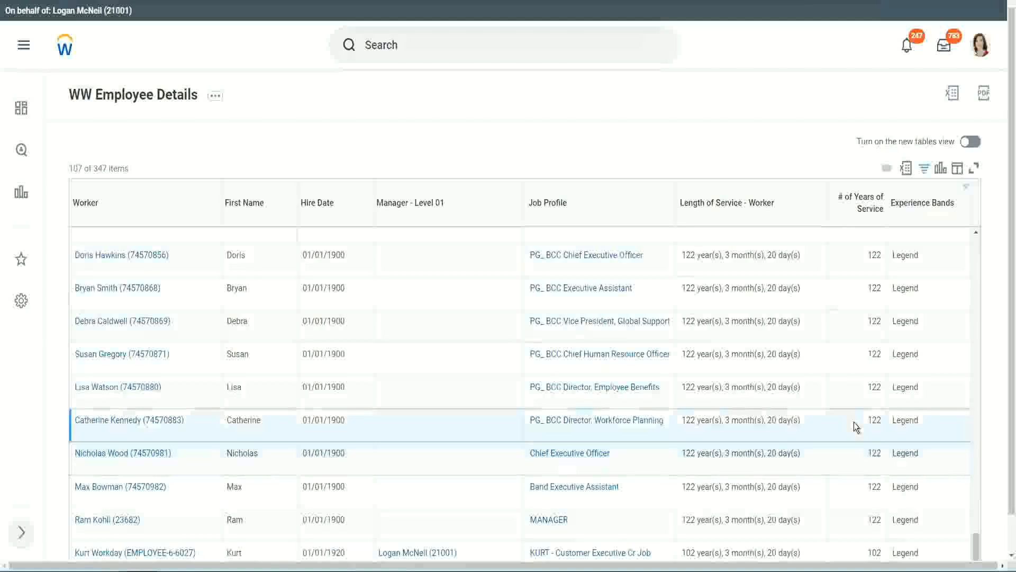
# - Change the Experience Bands column filter to values containing Experienced
pyautogui.click(862, 365)
pyautogui.click(853, 291)
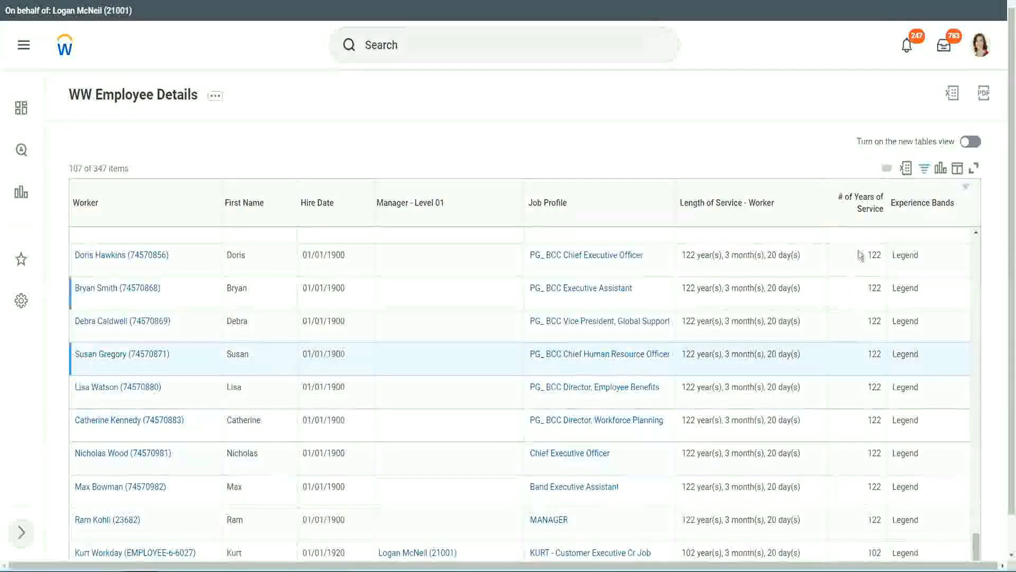
pyautogui.click(929, 209)
pyautogui.click(831, 405)
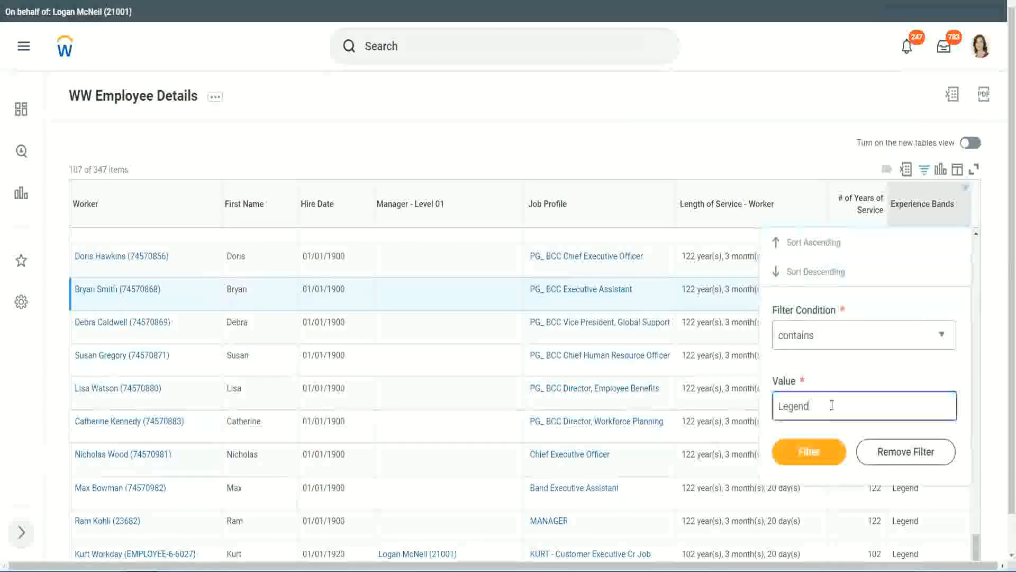
pyautogui.doubleClick(781, 405)
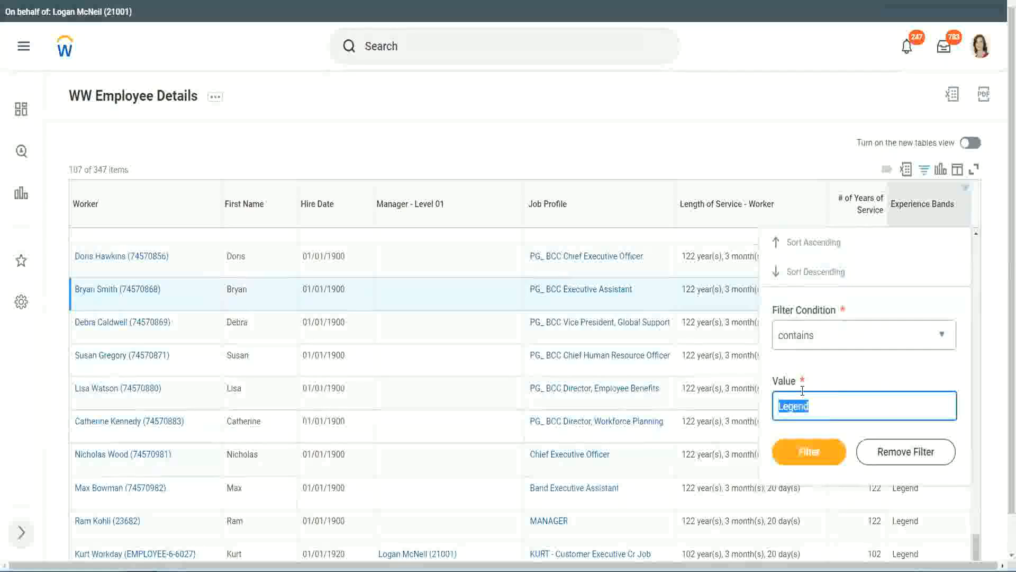
pyautogui.write('Ex')
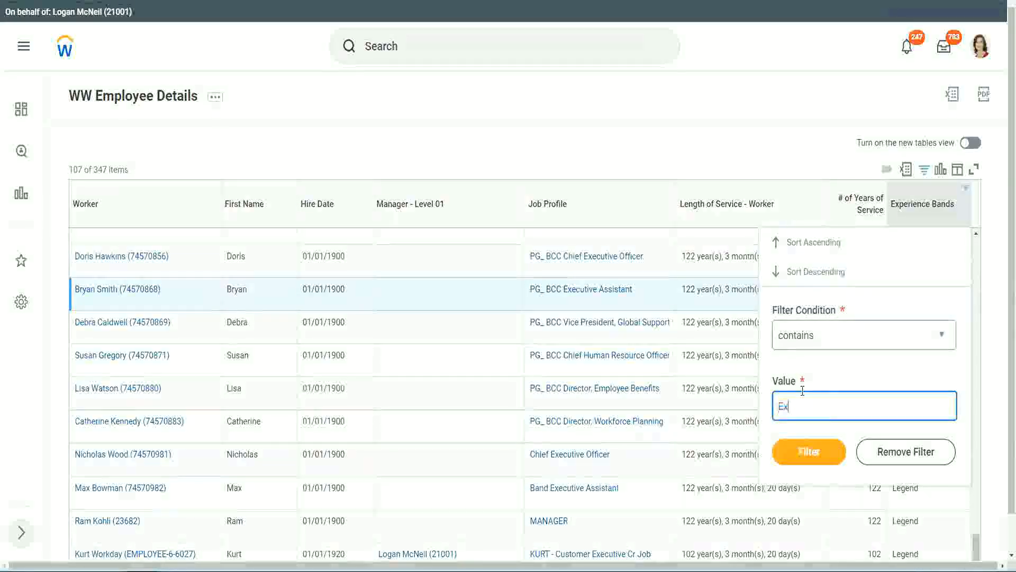
pyautogui.write('per')
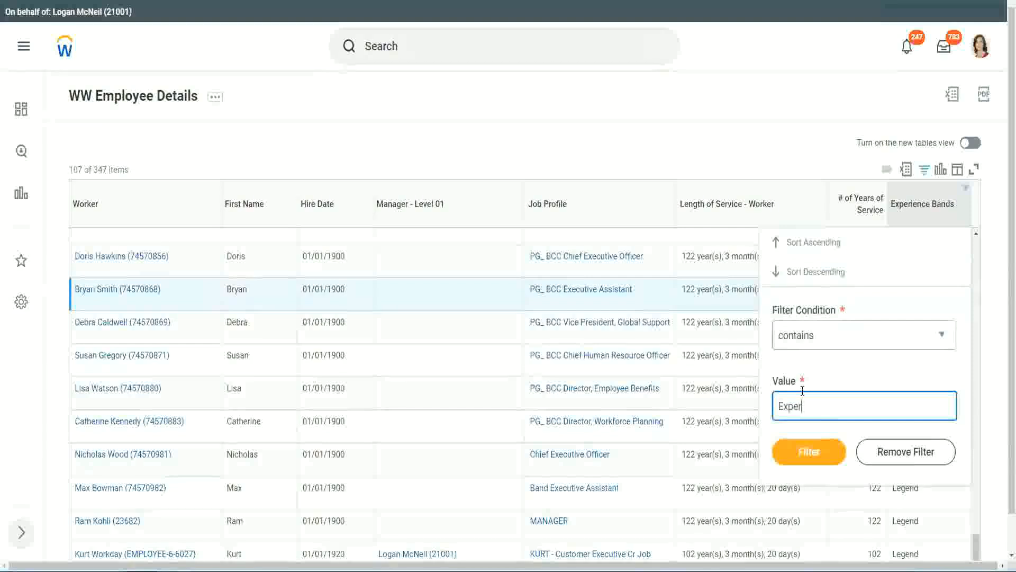
pyautogui.write('ienced')
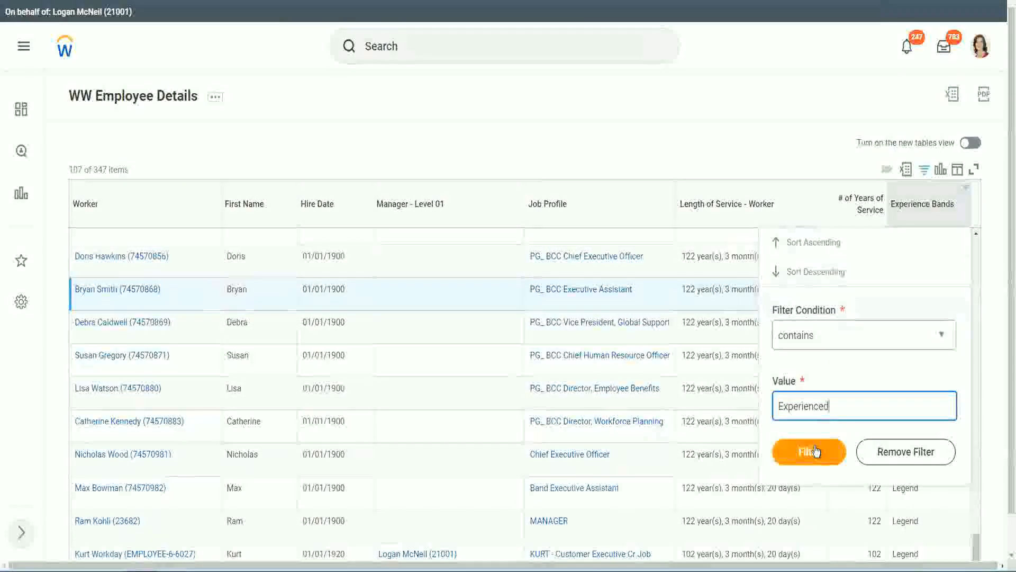
pyautogui.click(816, 451)
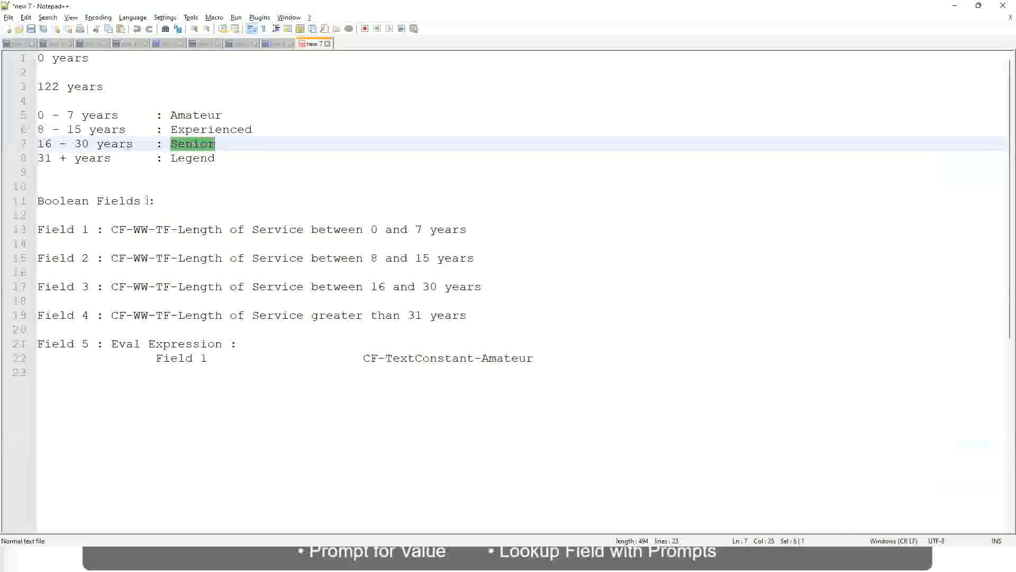
# - Switch to the Notepad++ notes and check the year range defined for the Experienced band
pyautogui.moveTo(46, 130); pyautogui.dragTo(77, 131)
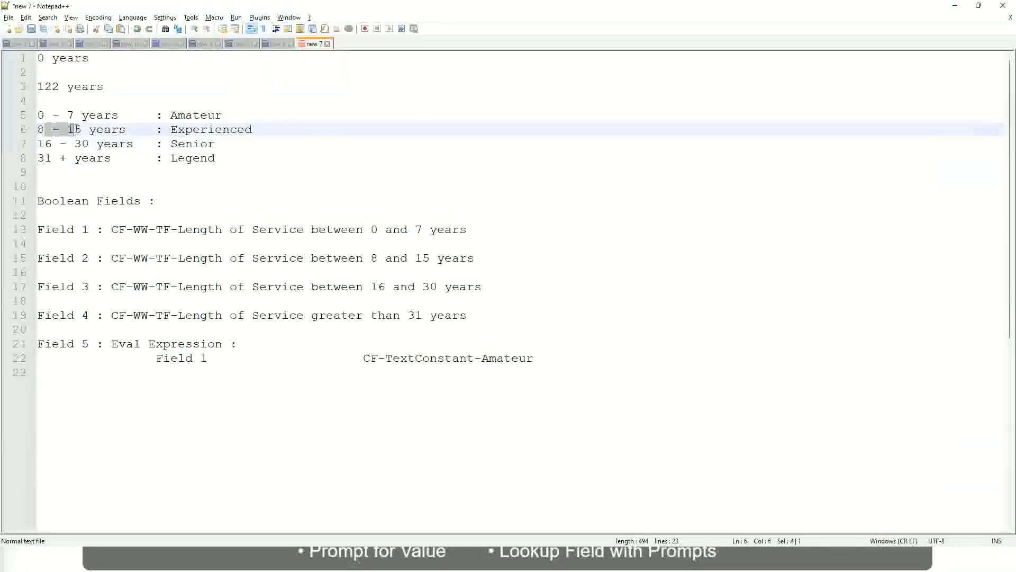
pyautogui.click(77, 130)
pyautogui.click(117, 131)
# - Return to the Workday report and compare the # of Years of Service with the Experience Bands values down the filtered list
pyautogui.hotkey('alt', 'Tab')
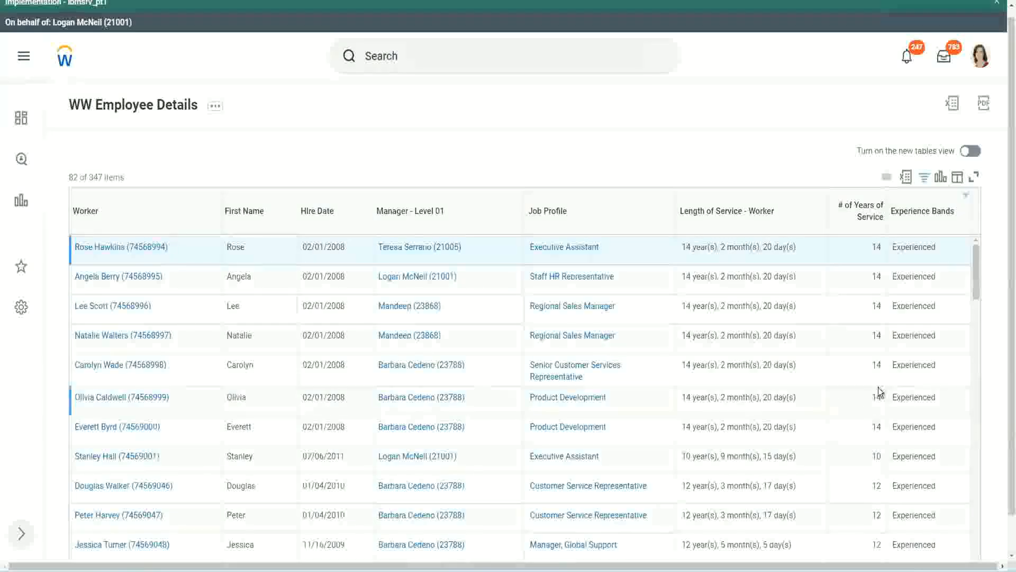
pyautogui.scroll(-4, 880, 392)
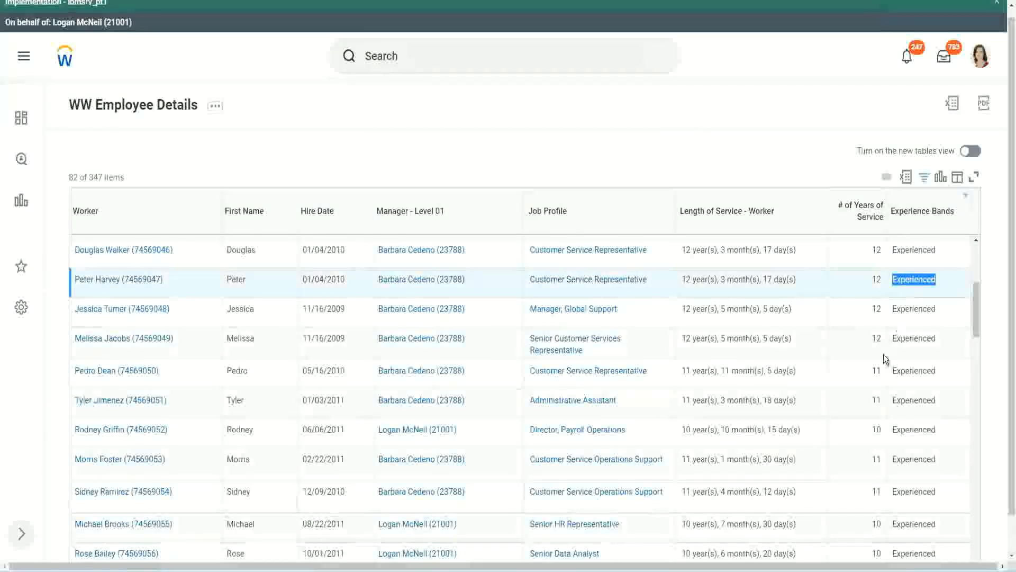
pyautogui.scroll(-2, 884, 366)
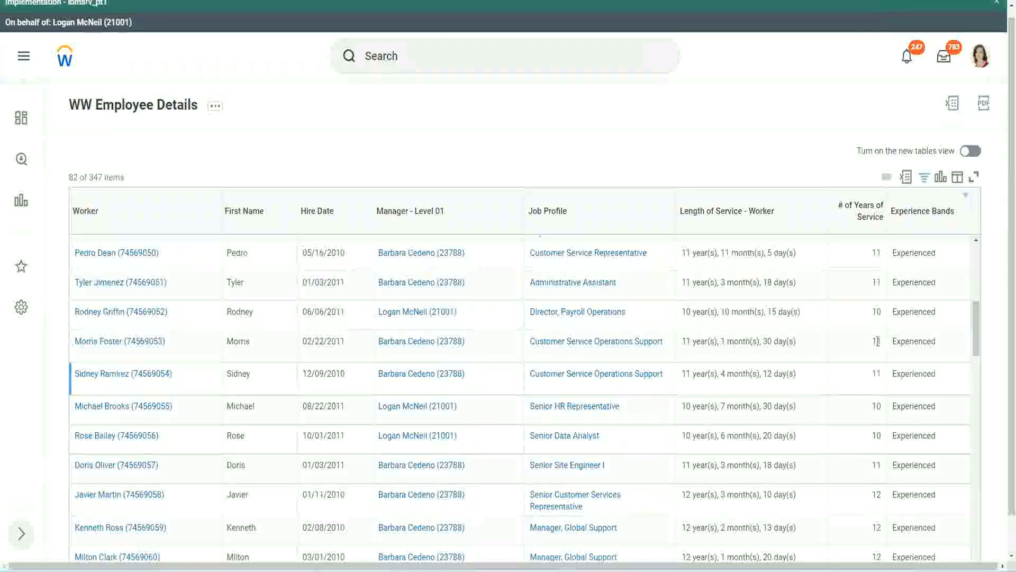
pyautogui.click(875, 379)
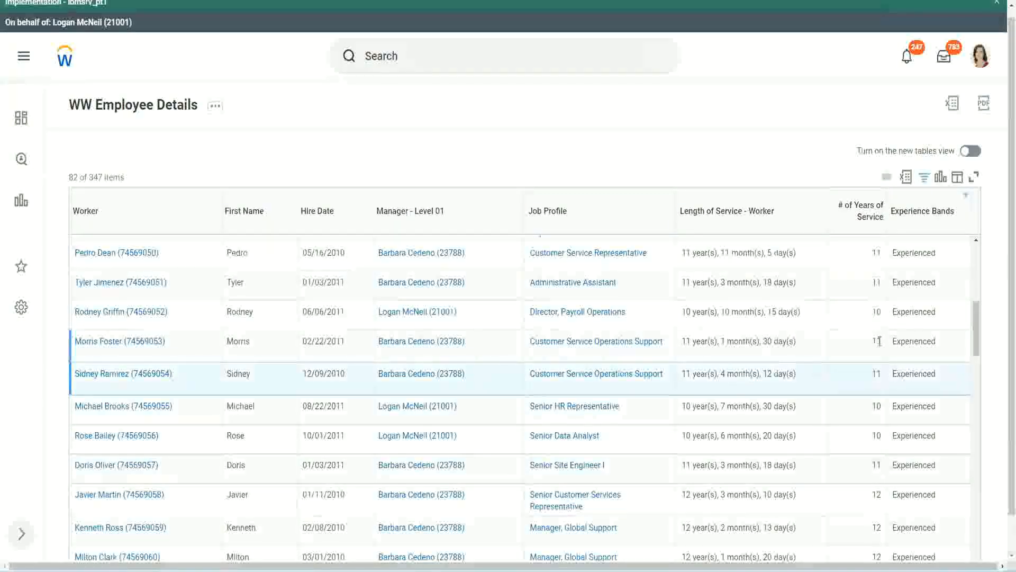
pyautogui.click(926, 340)
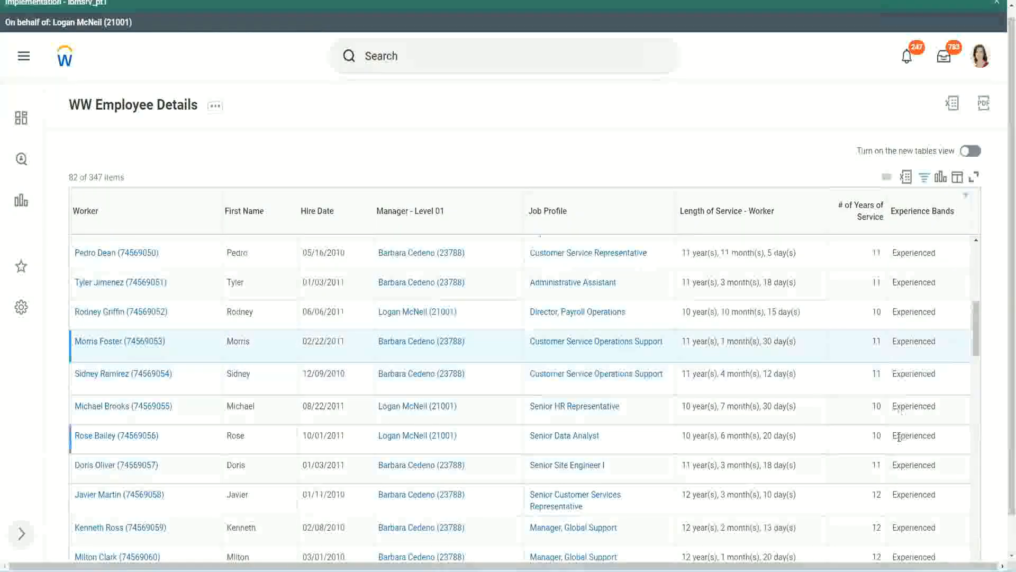
pyautogui.scroll(-8, 899, 437)
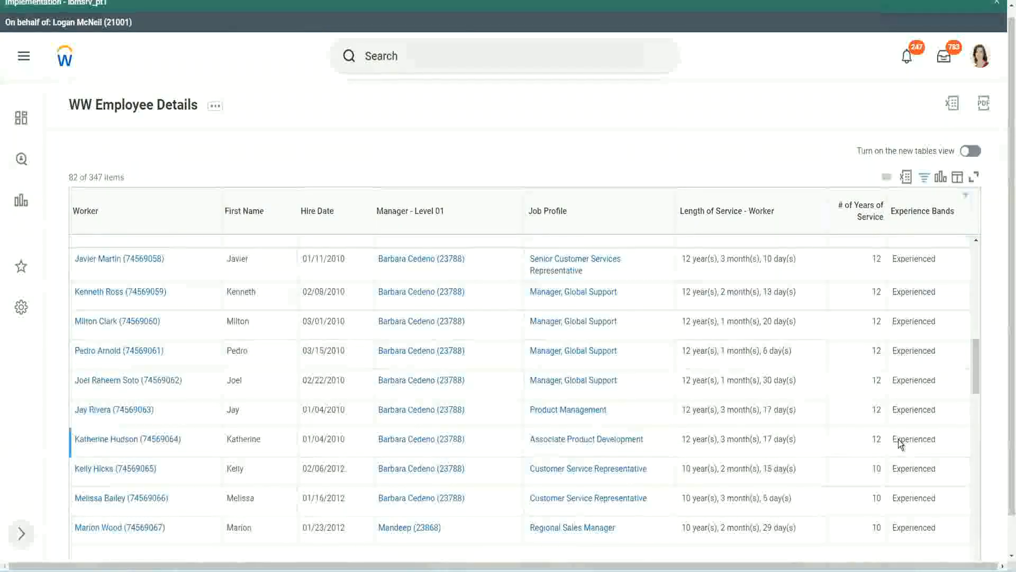